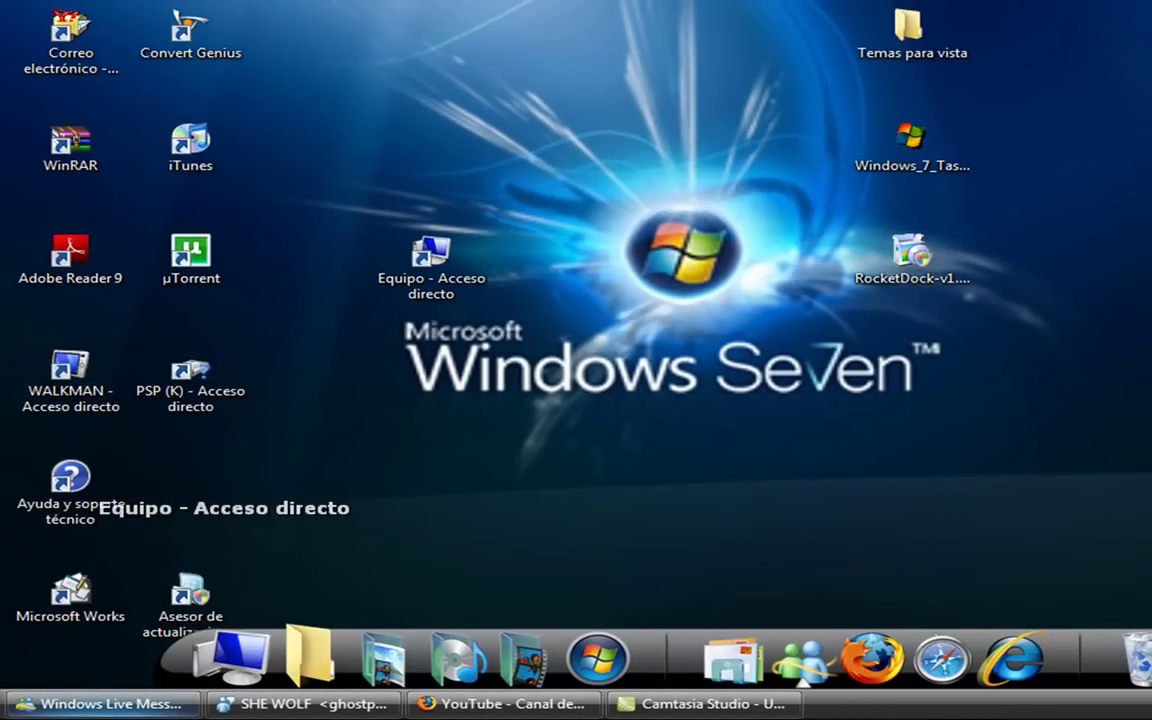
- Switch to Firefox and download the RocketDock installer from rocketdock.com/download
click(475, 705)
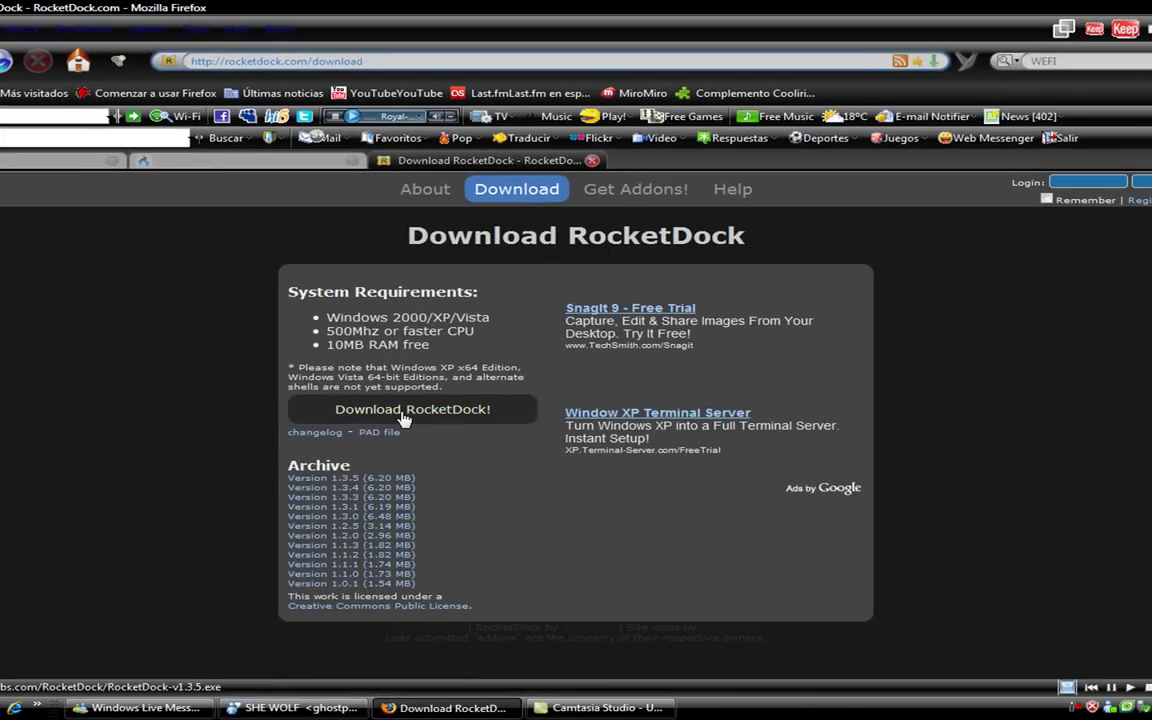
click(404, 415)
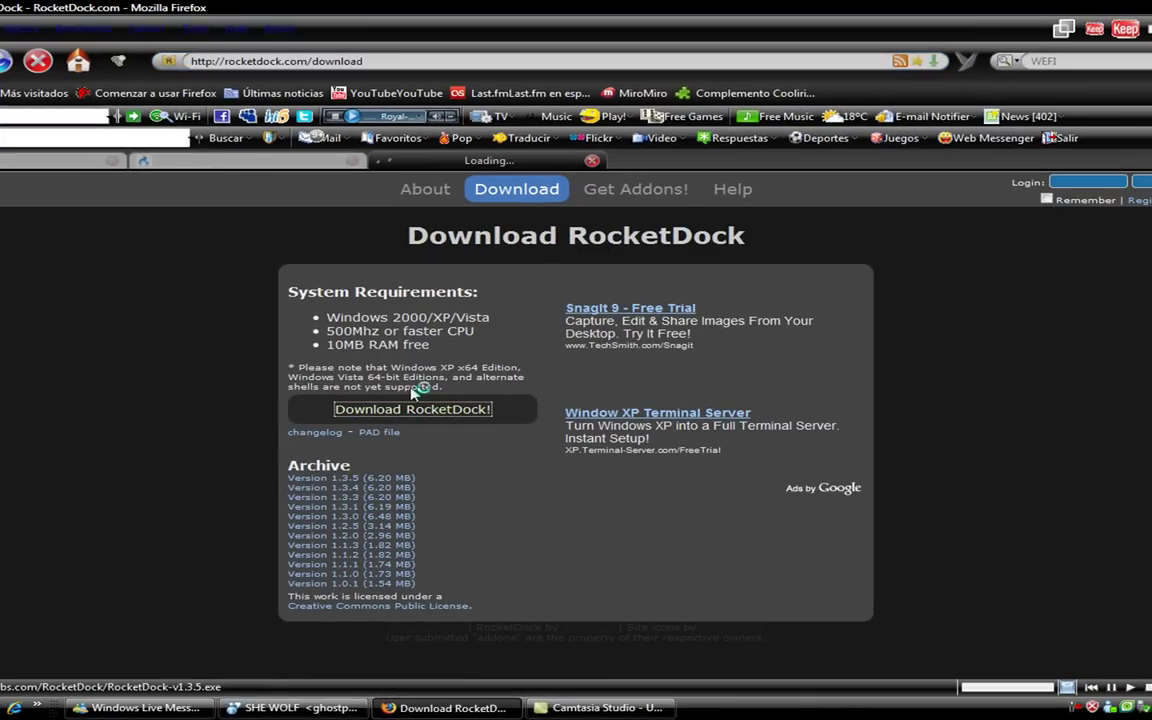
click(313, 256)
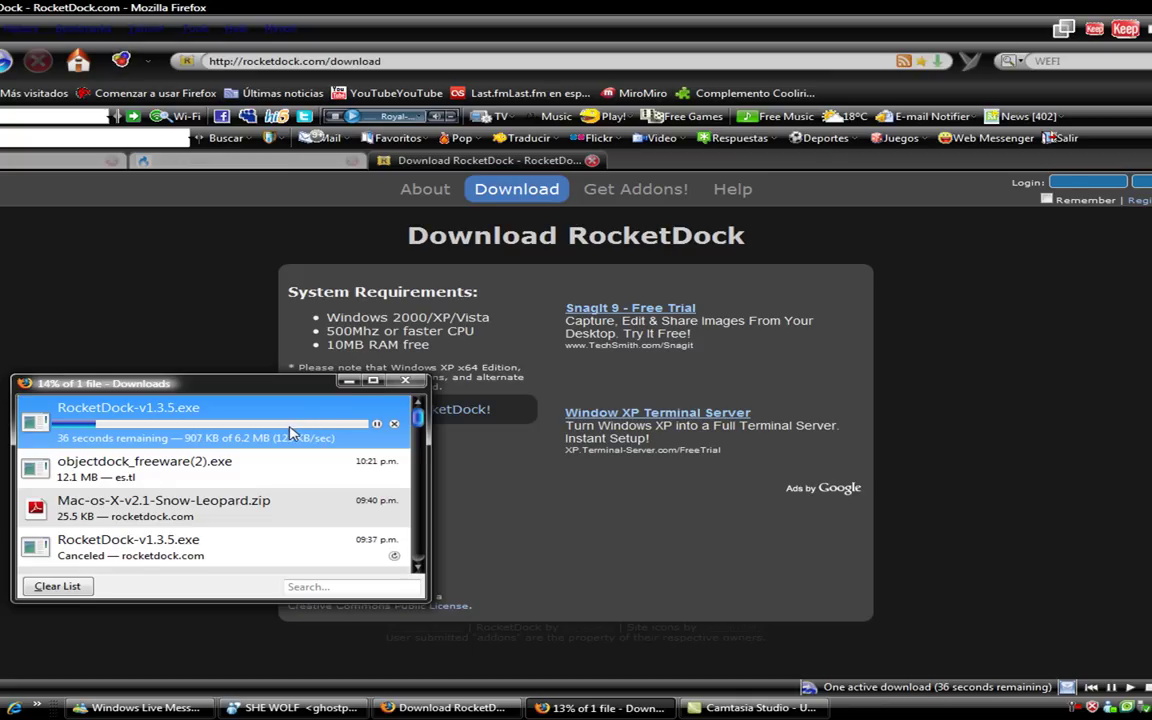
- Cancel the active RocketDock-v1.3.5.exe download and return to the desktop
click(394, 427)
click(405, 381)
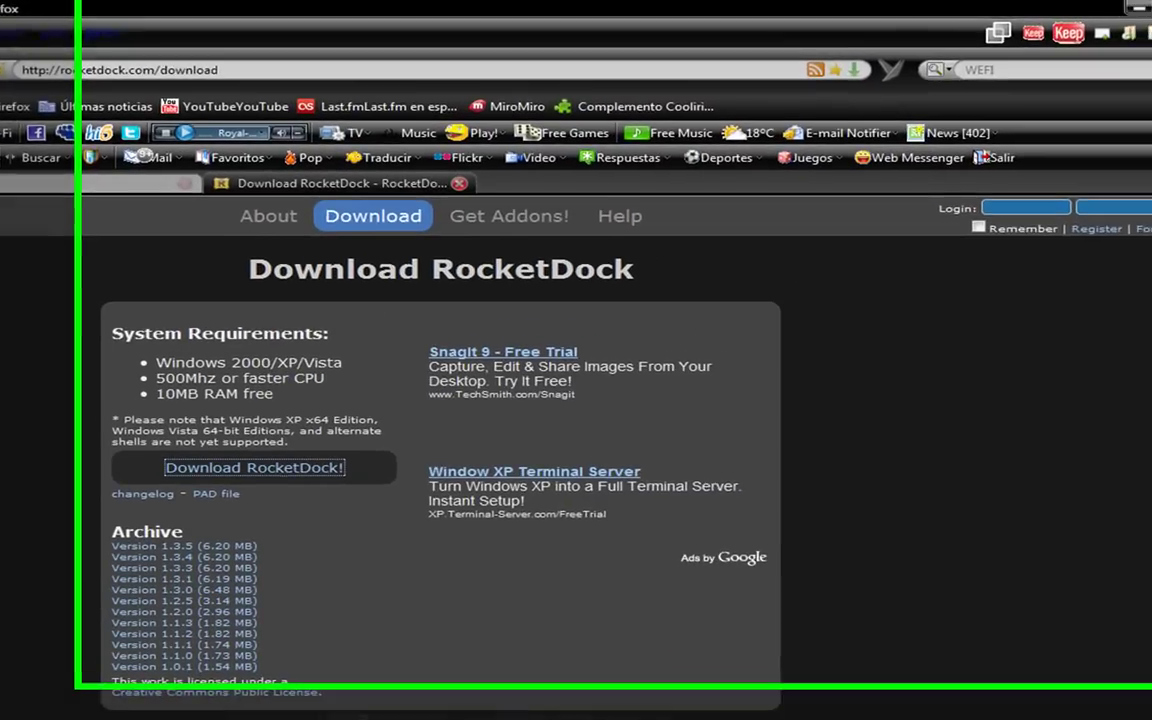
click(1116, 10)
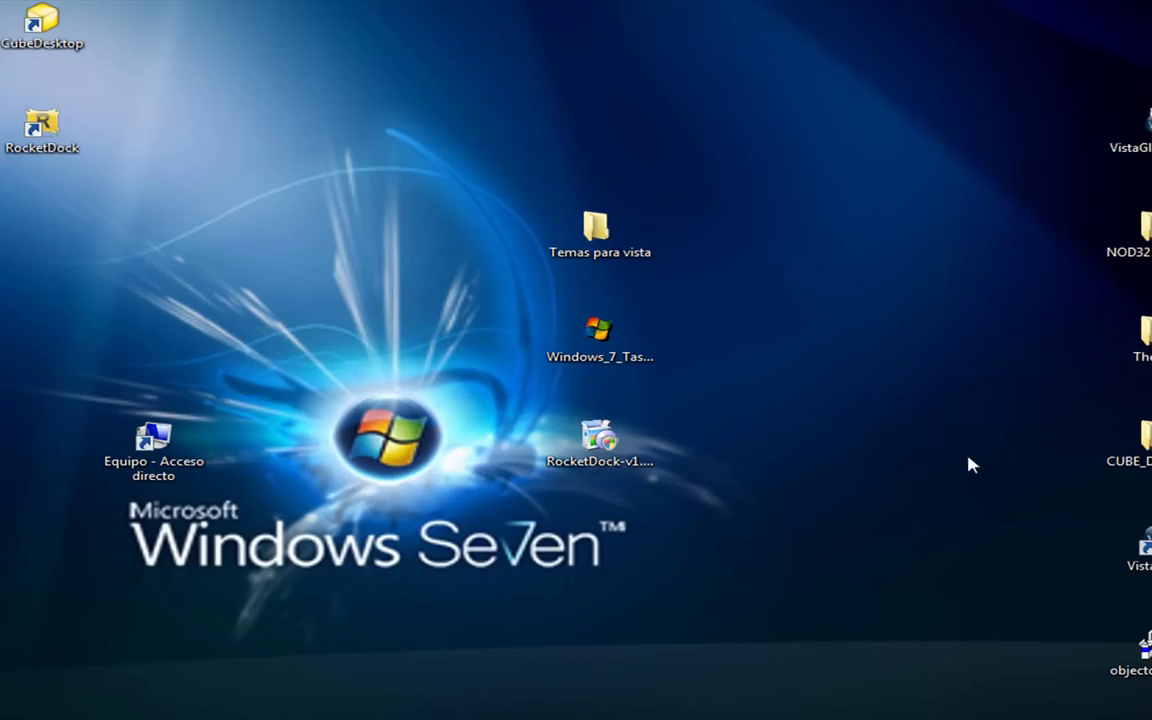
- Run the RocketDock-v1.3.5 installer from the desktop with Español as the installation language
drag(600, 440, 392, 342)
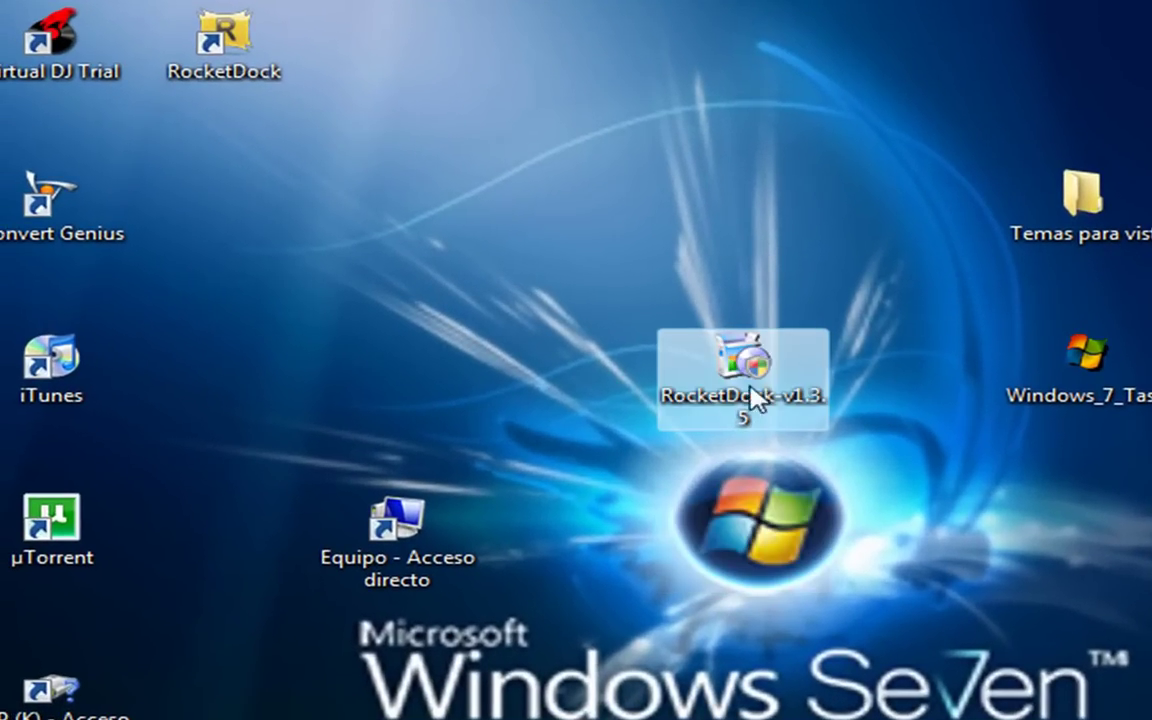
double_click(745, 372)
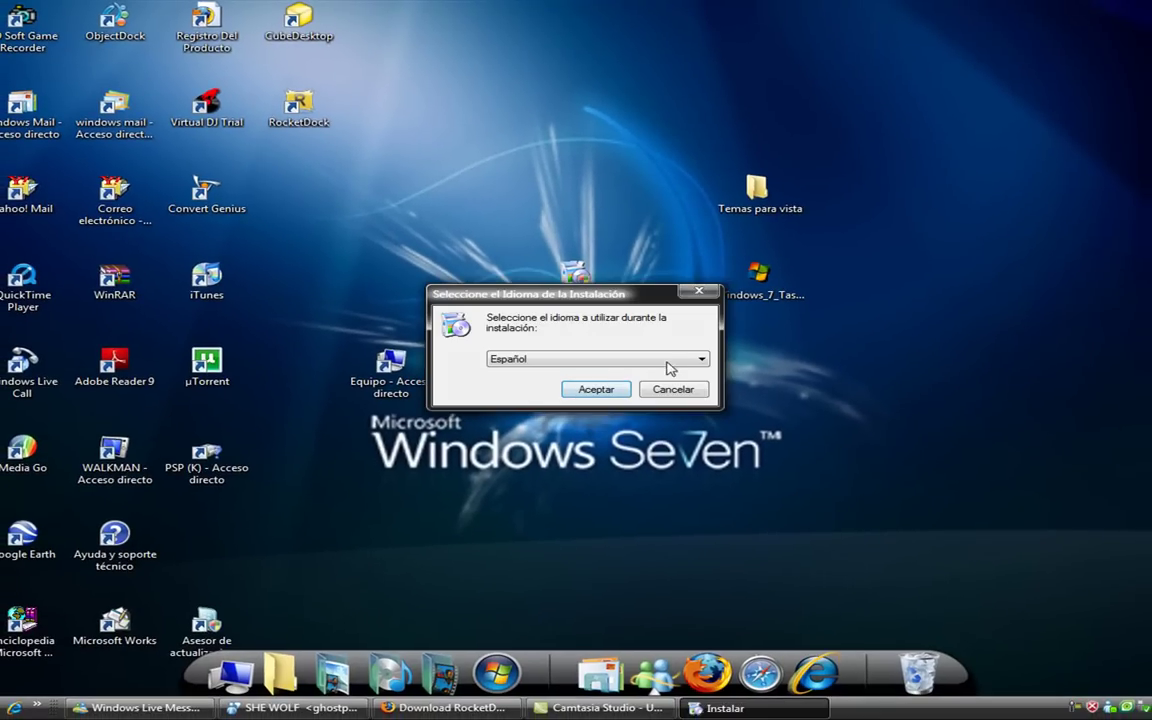
click(703, 361)
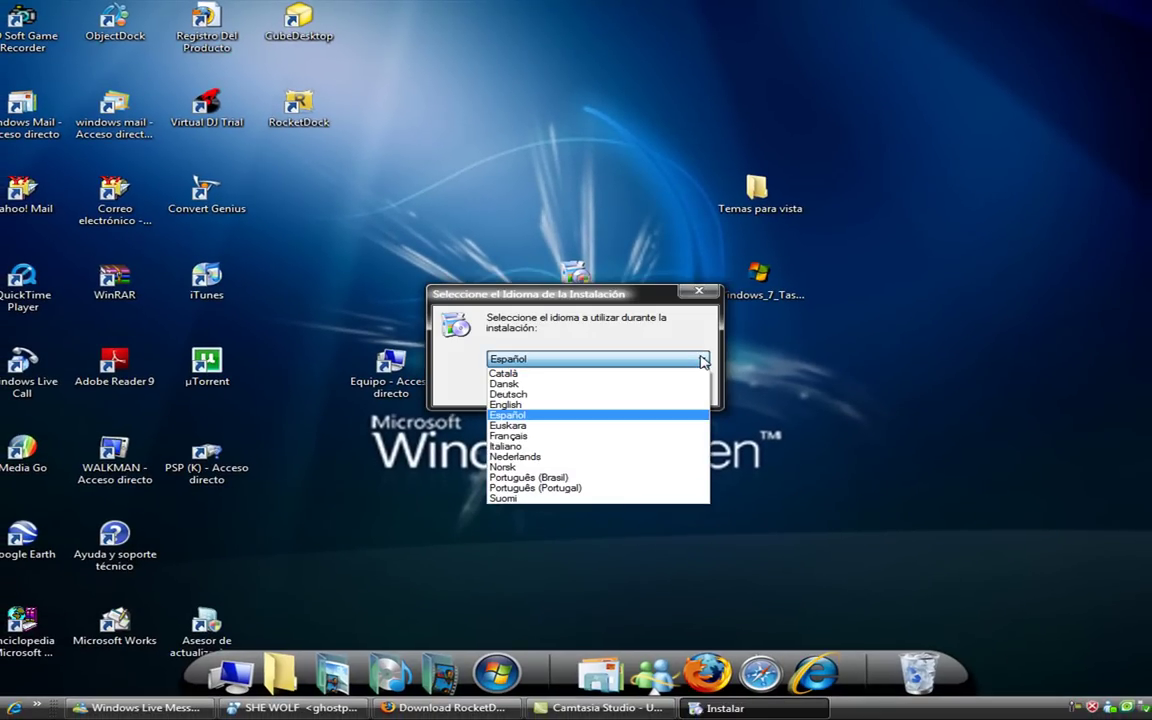
click(700, 361)
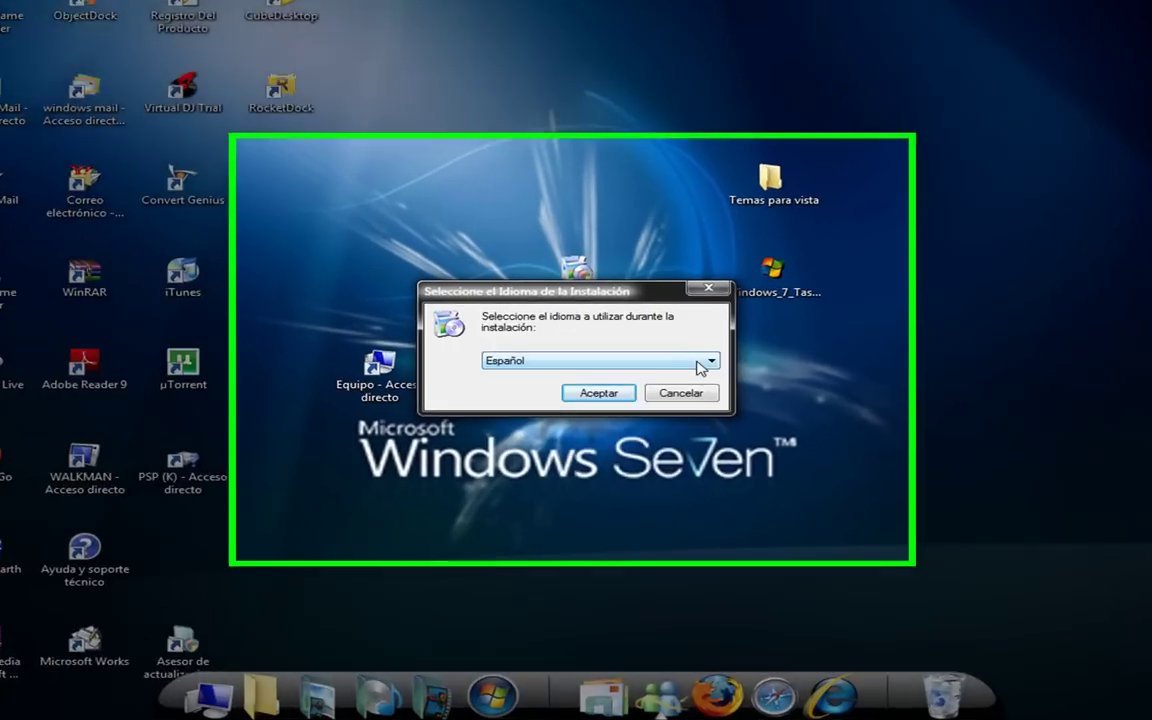
click(605, 396)
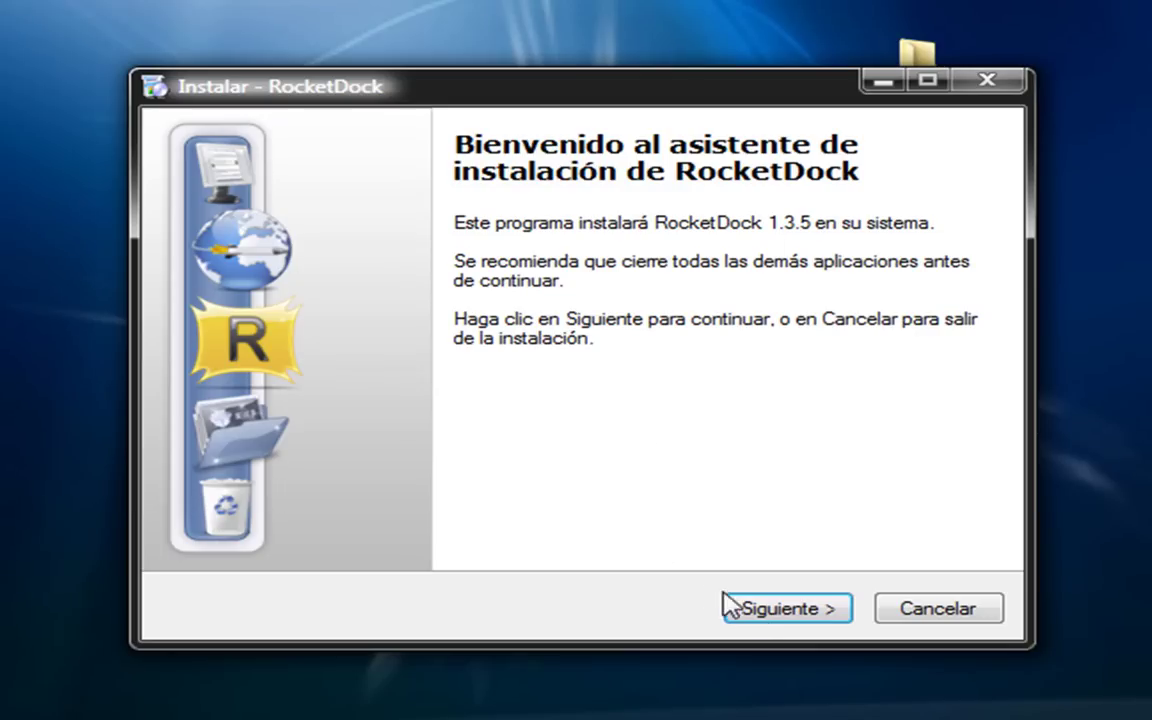
- Install RocketDock after accepting the licence, keeping the C:\Program Files\RocketDock folder and the desktop icon option
click(757, 616)
click(222, 517)
click(788, 610)
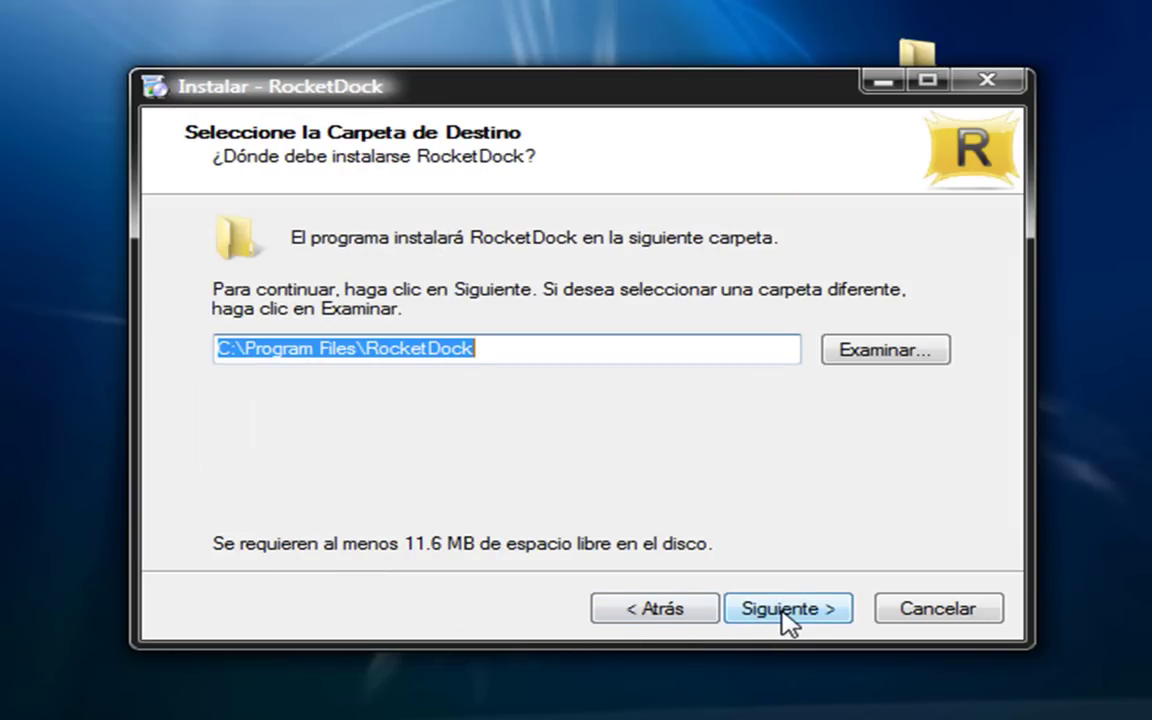
click(787, 616)
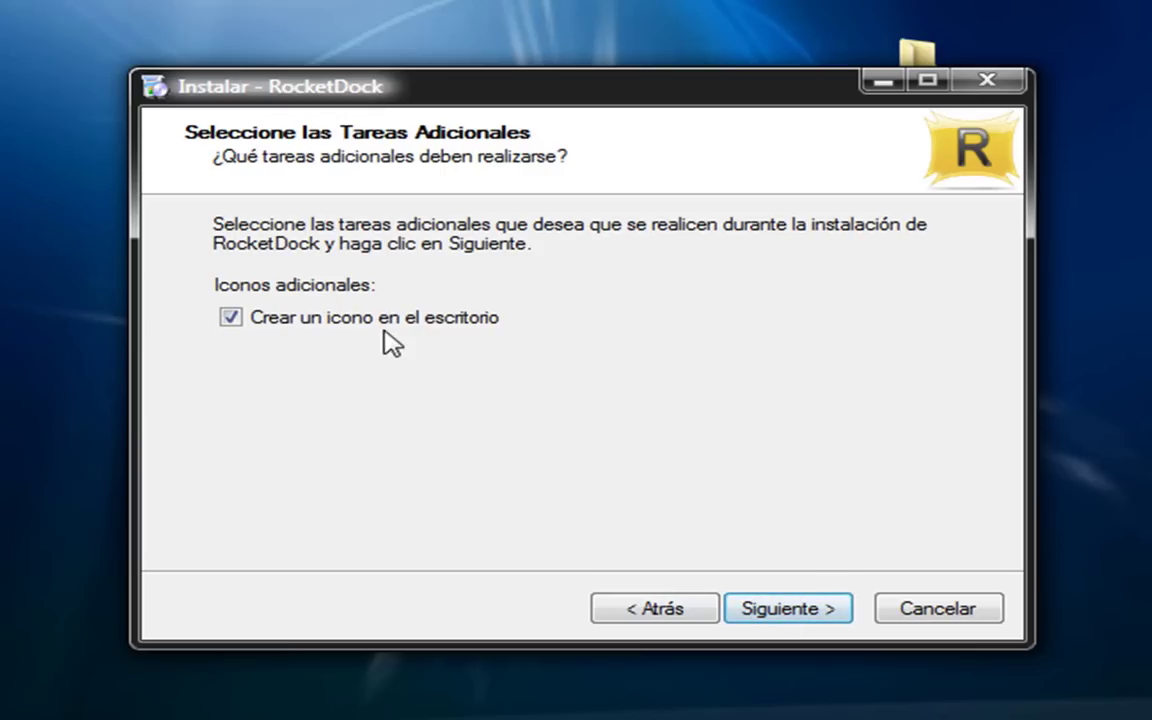
click(796, 618)
click(793, 618)
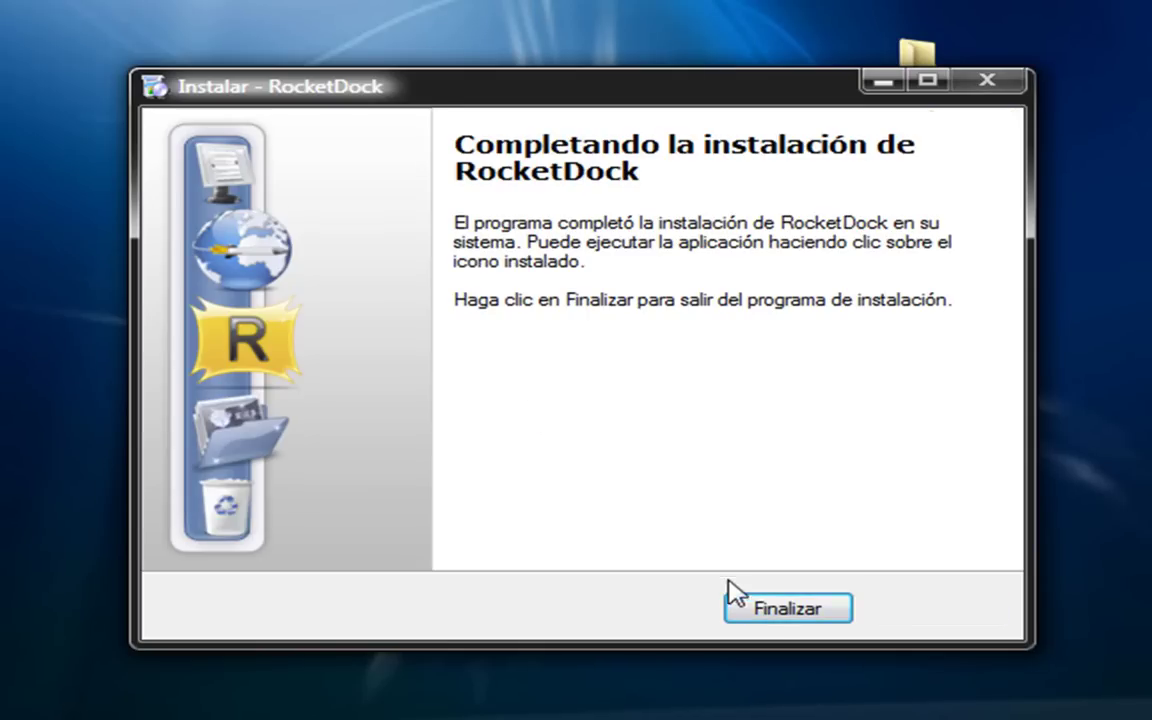
click(765, 612)
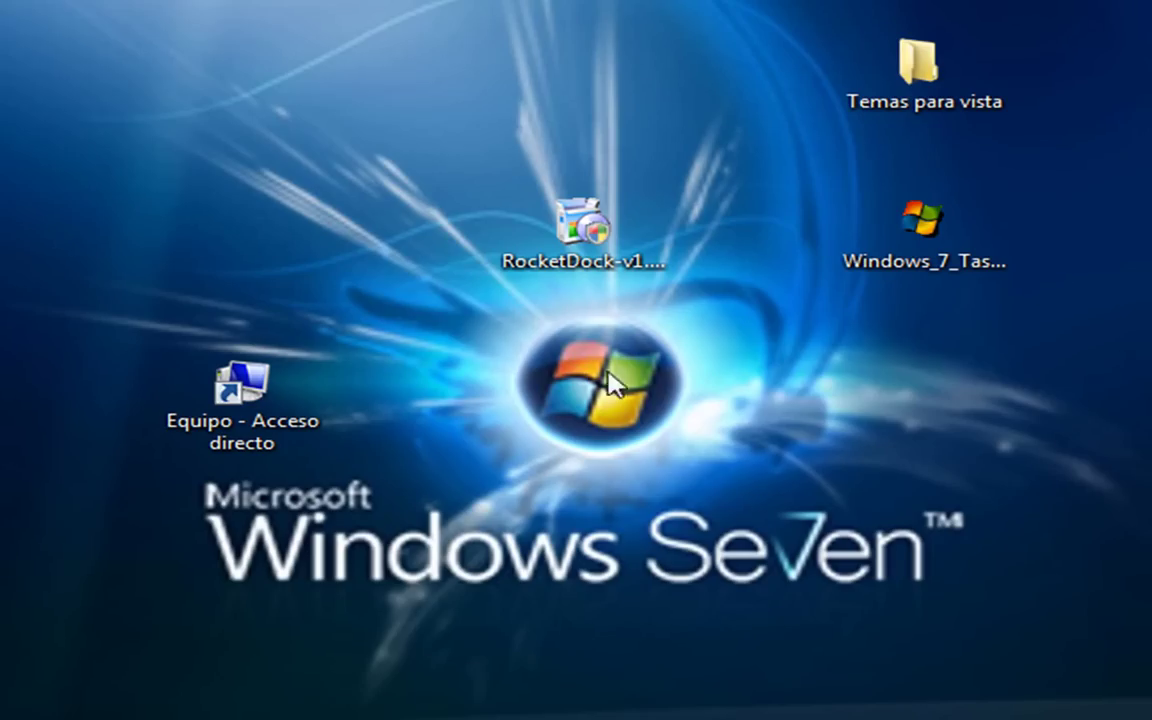
- Launch RocketDock from its desktop shortcut
click(575, 245)
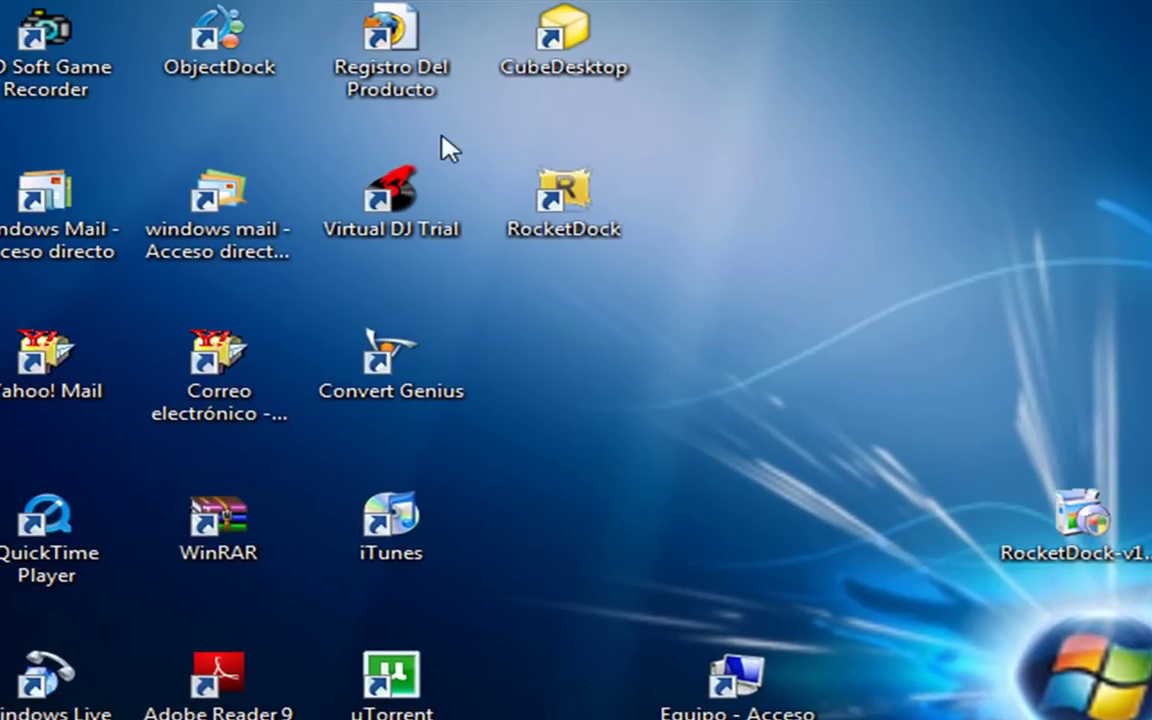
double_click(578, 200)
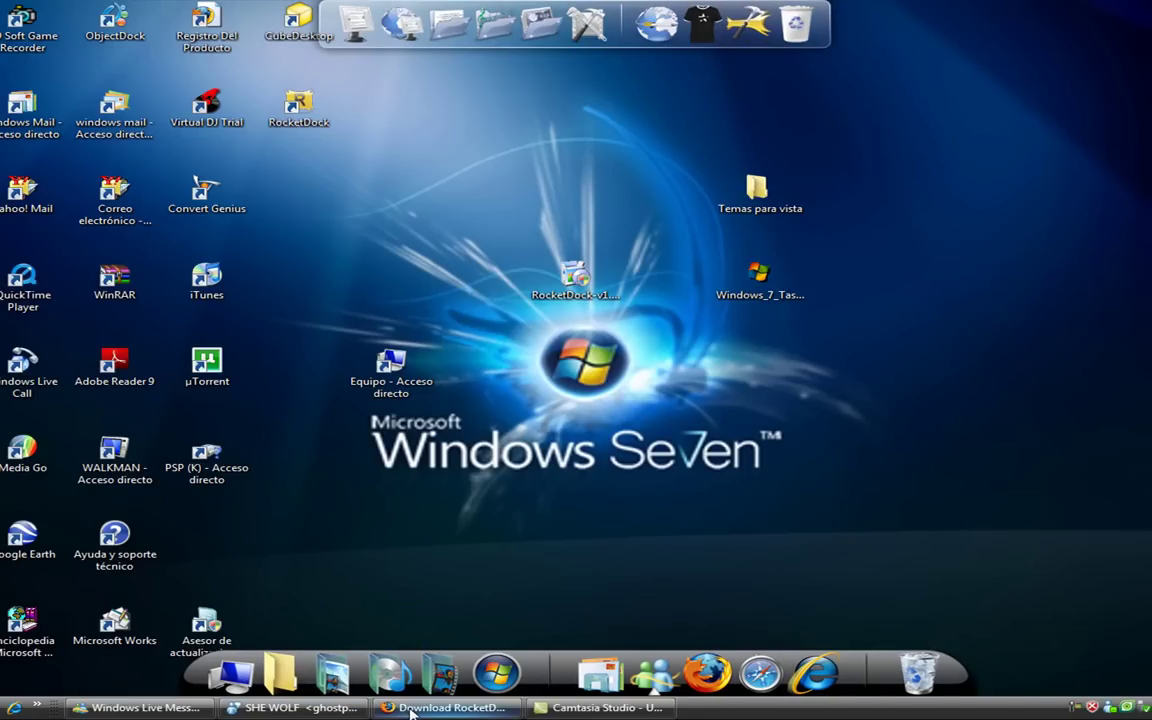
- Switch back to Firefox and open the Skins category of the RocketDock addons
click(410, 708)
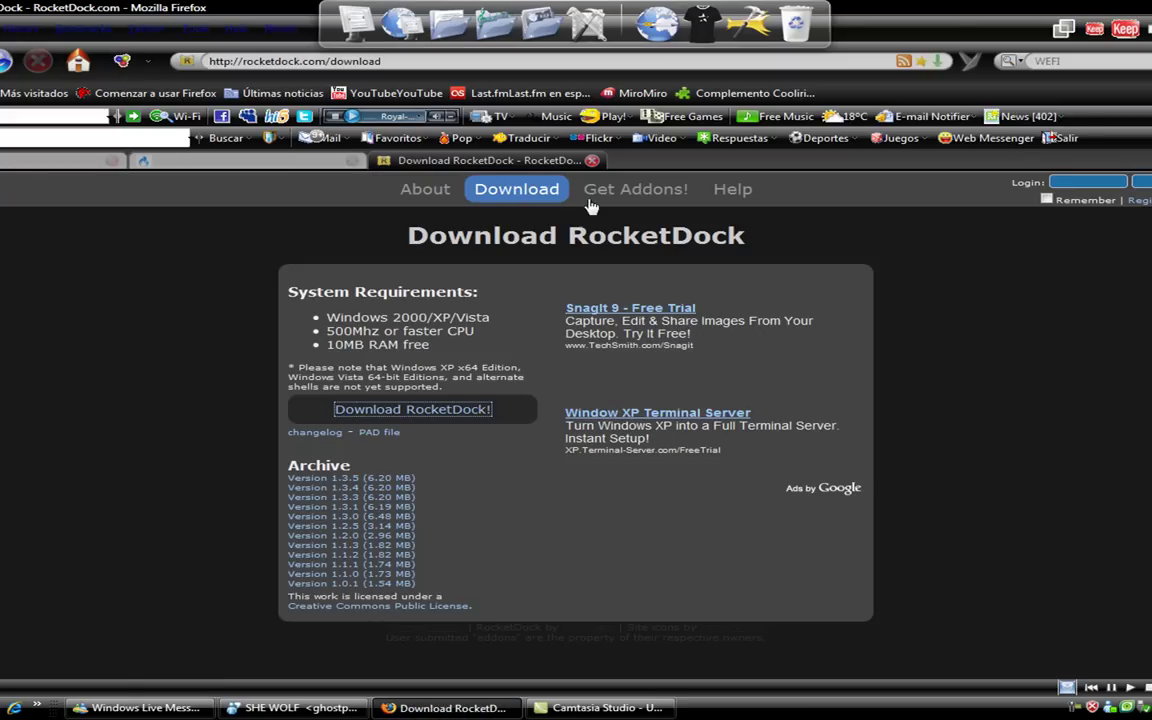
click(605, 197)
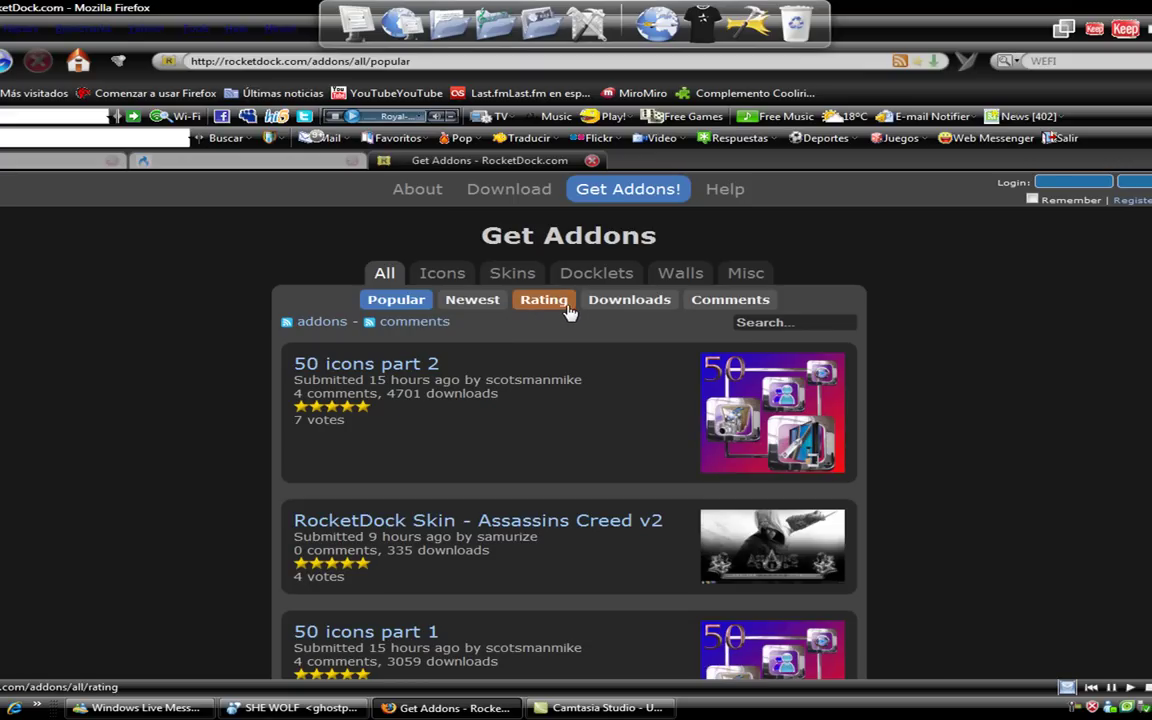
click(519, 277)
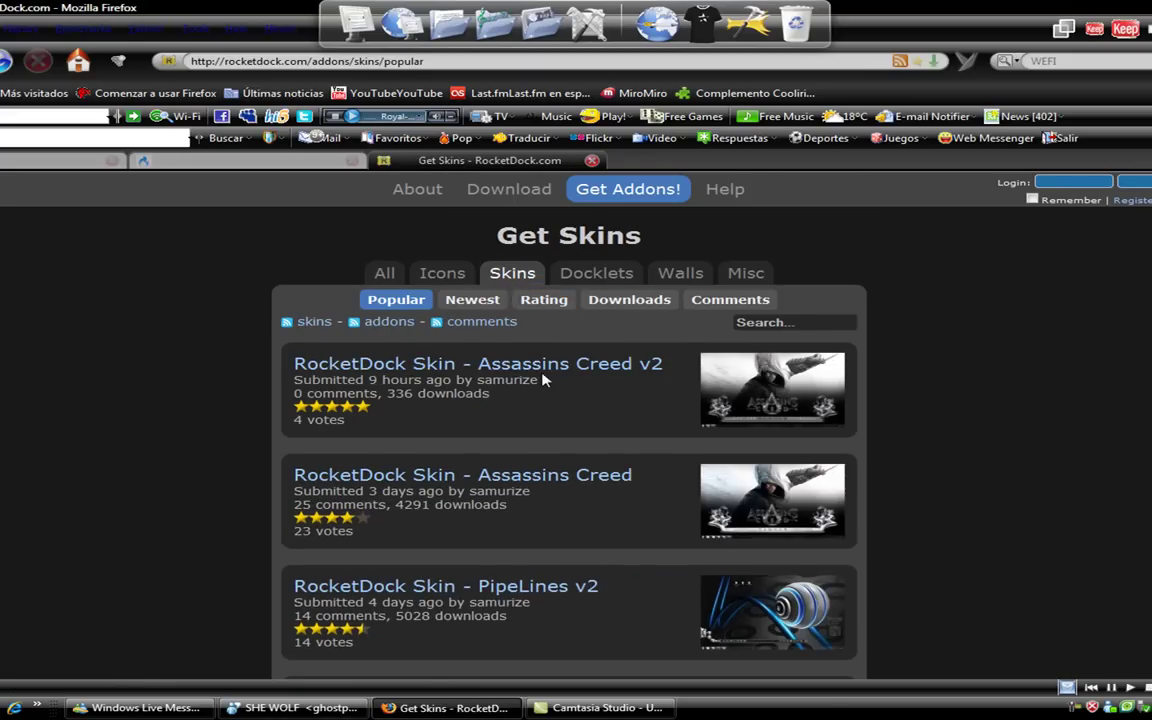
- Browse the popular RocketDock skins page by page, from page 1 through to page 6
scroll(543, 380, down, 4)
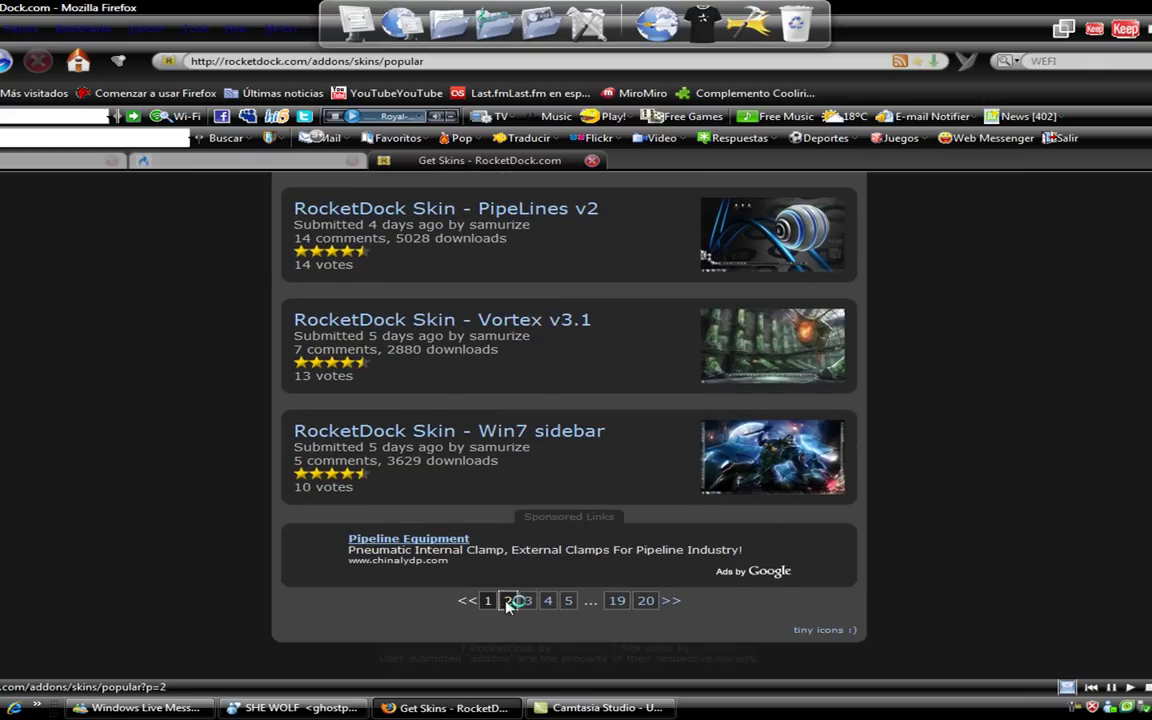
click(510, 600)
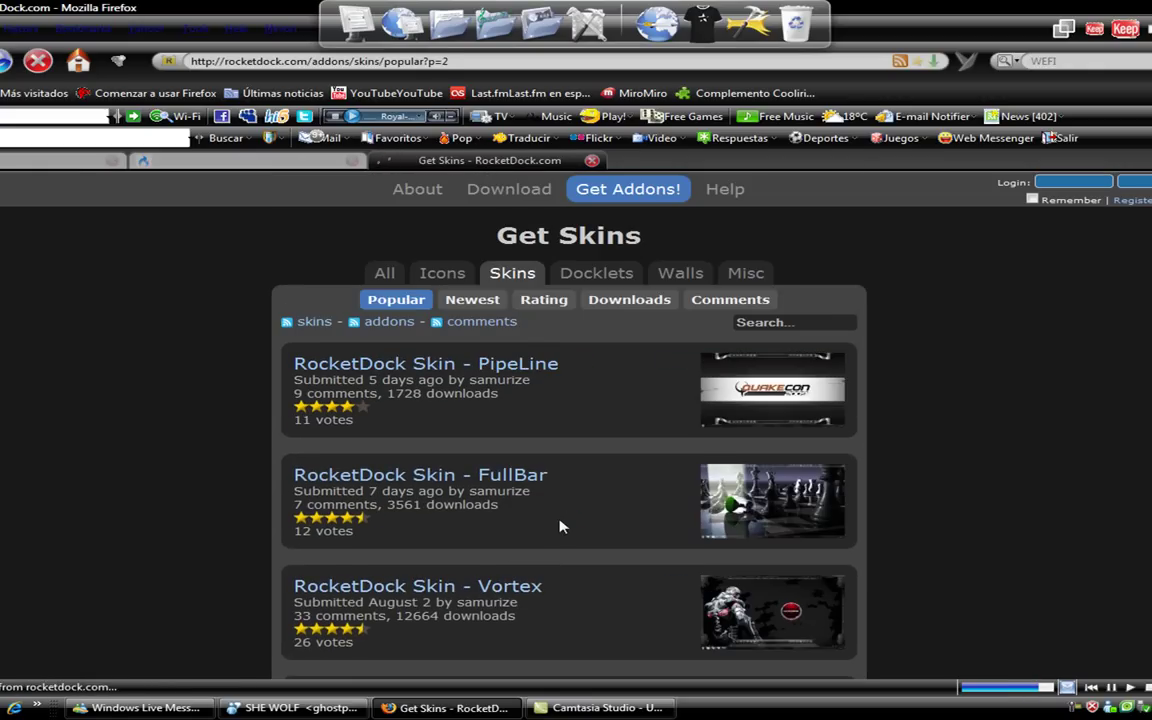
scroll(558, 530, down, 4)
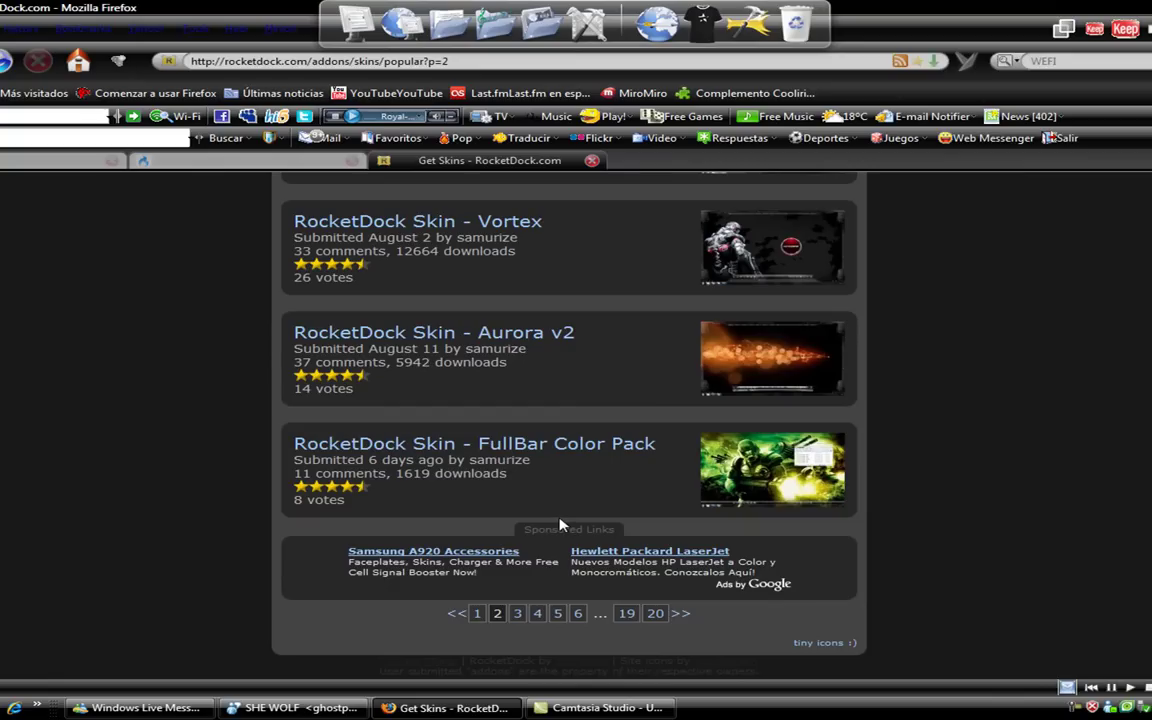
click(518, 616)
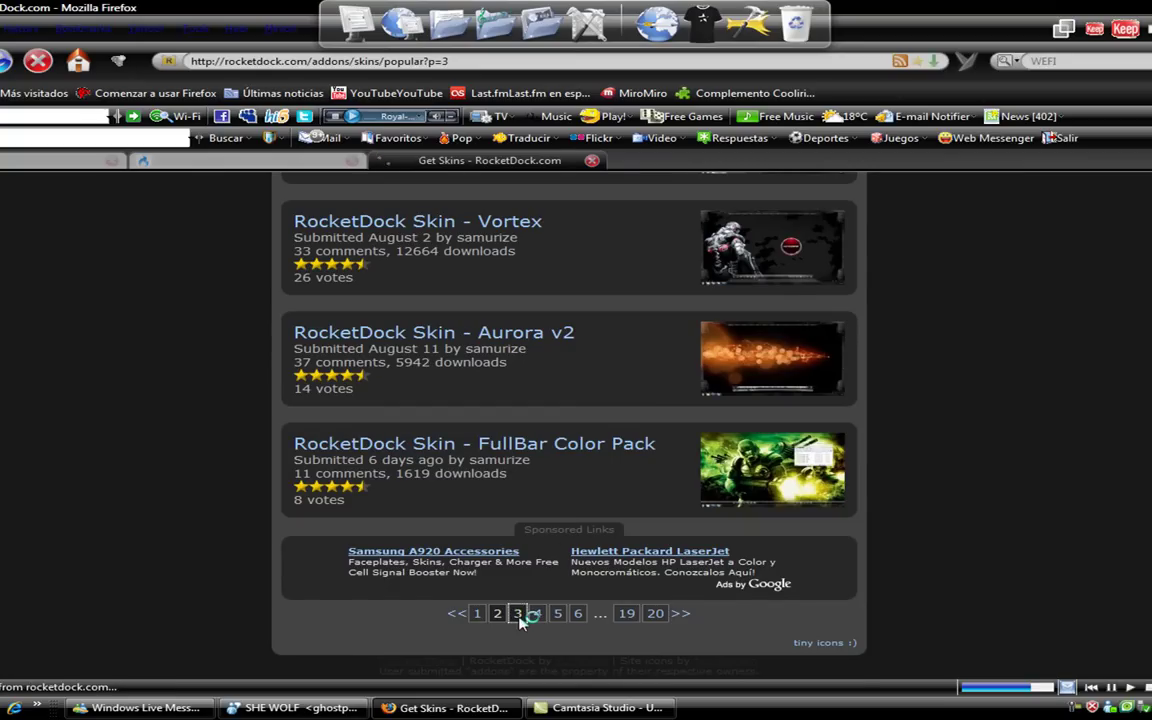
scroll(522, 612, down, 3)
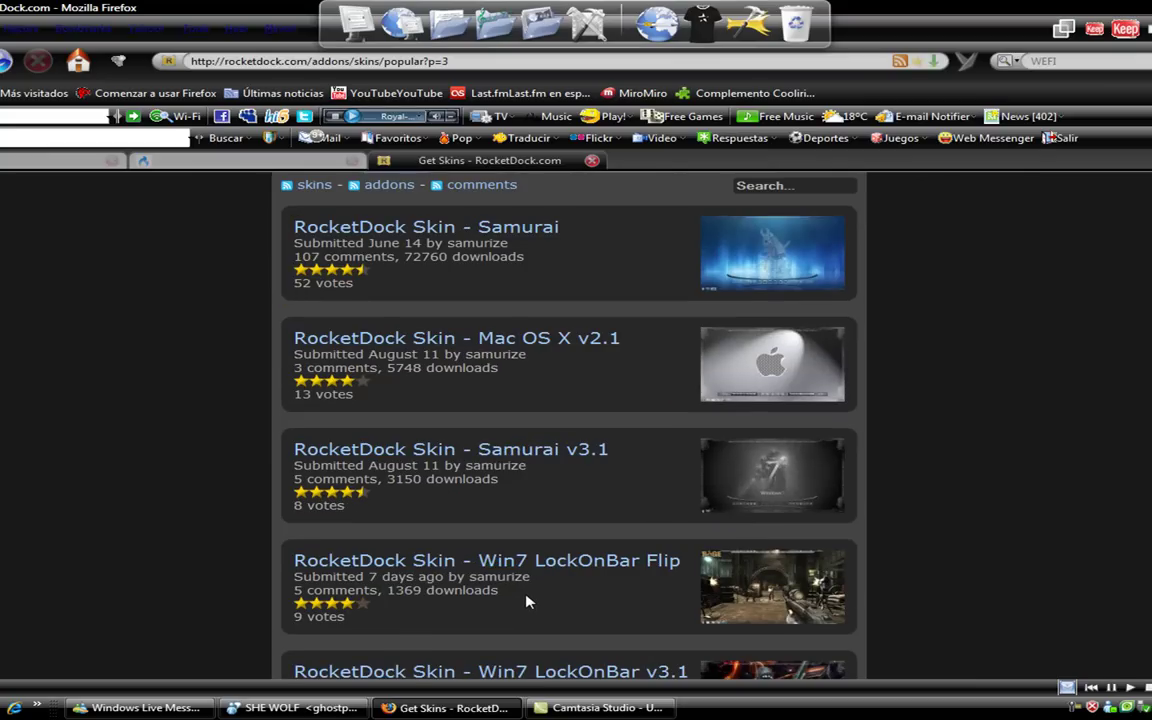
scroll(527, 601, down, 4)
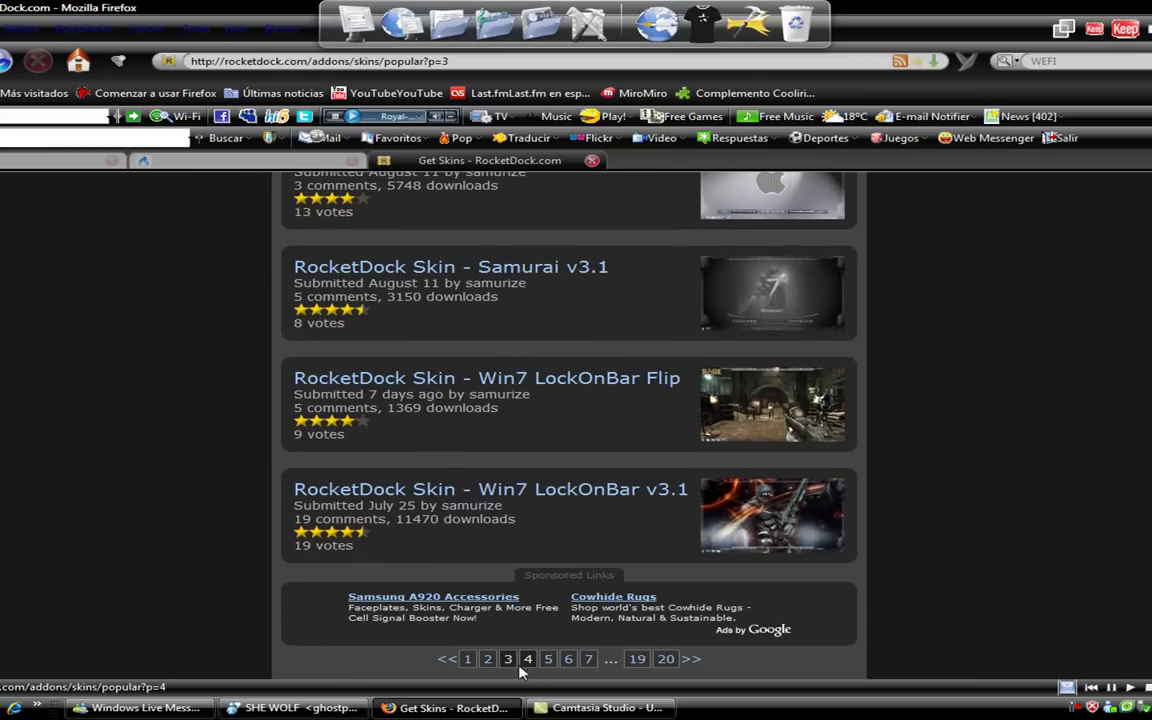
click(524, 662)
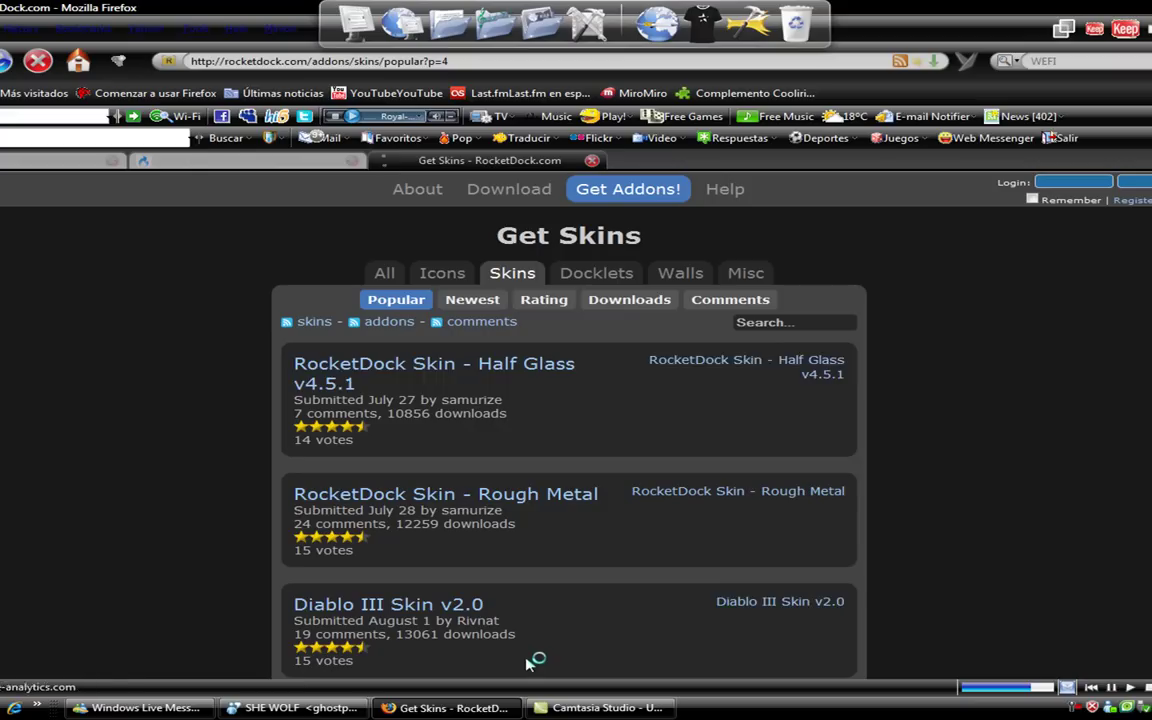
scroll(555, 612, down, 1)
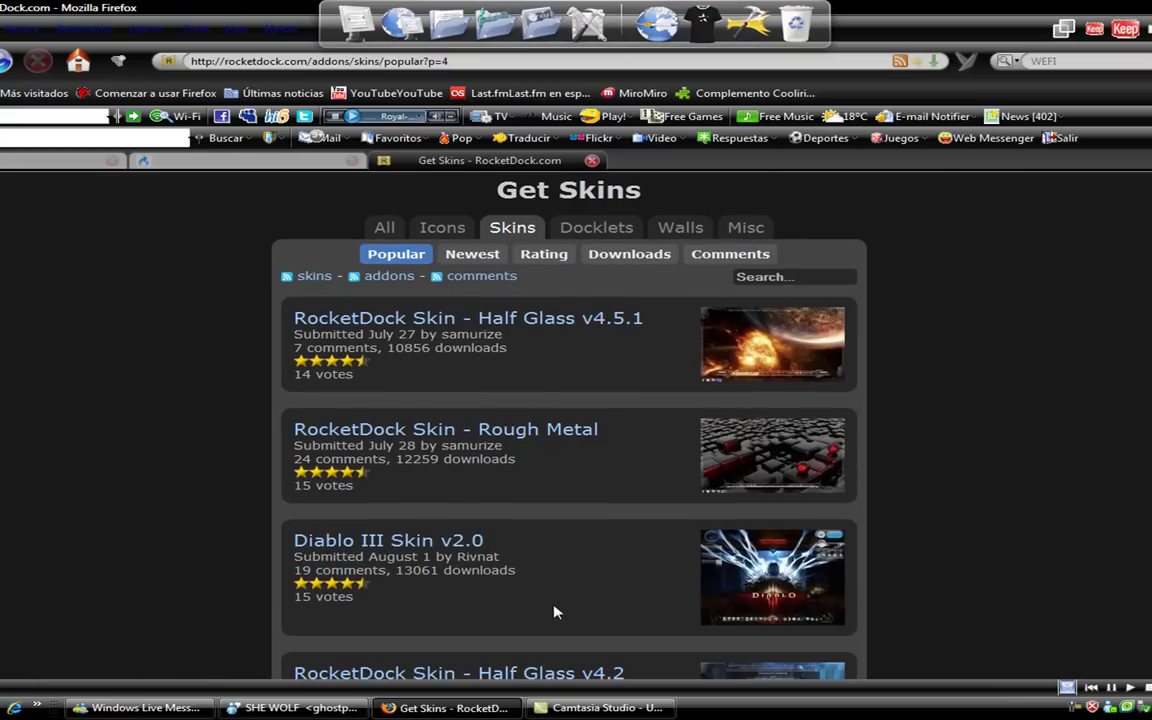
scroll(555, 612, down, 7)
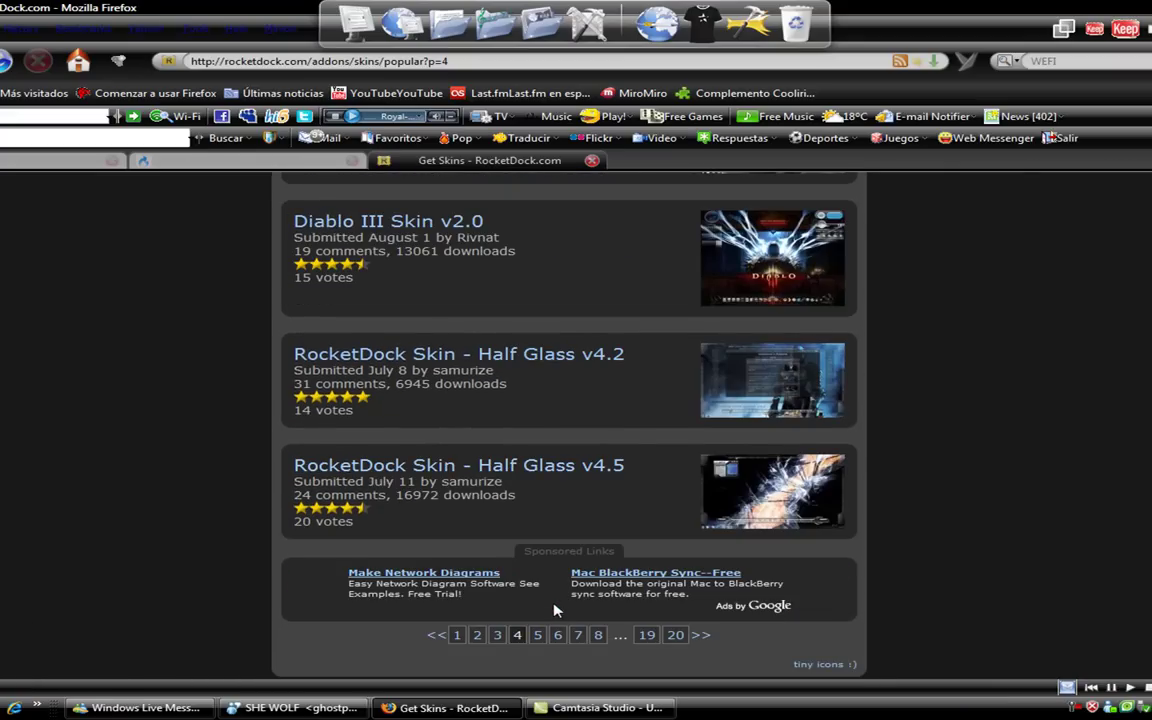
click(538, 635)
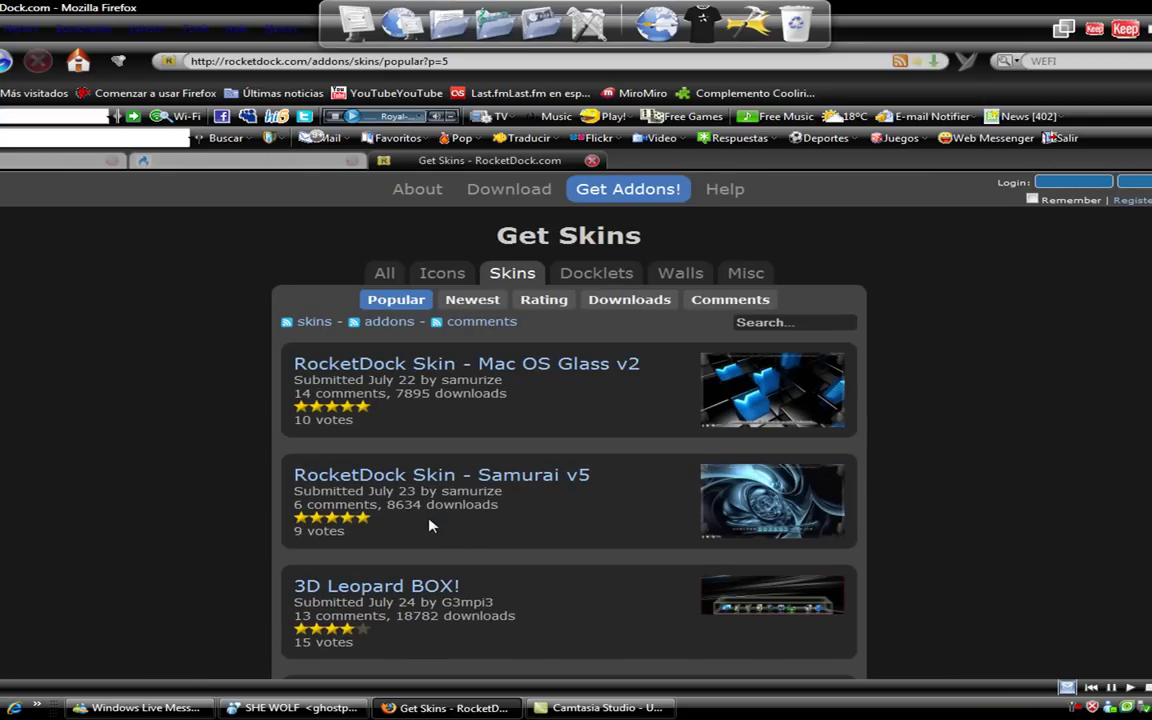
scroll(432, 521, down, 3)
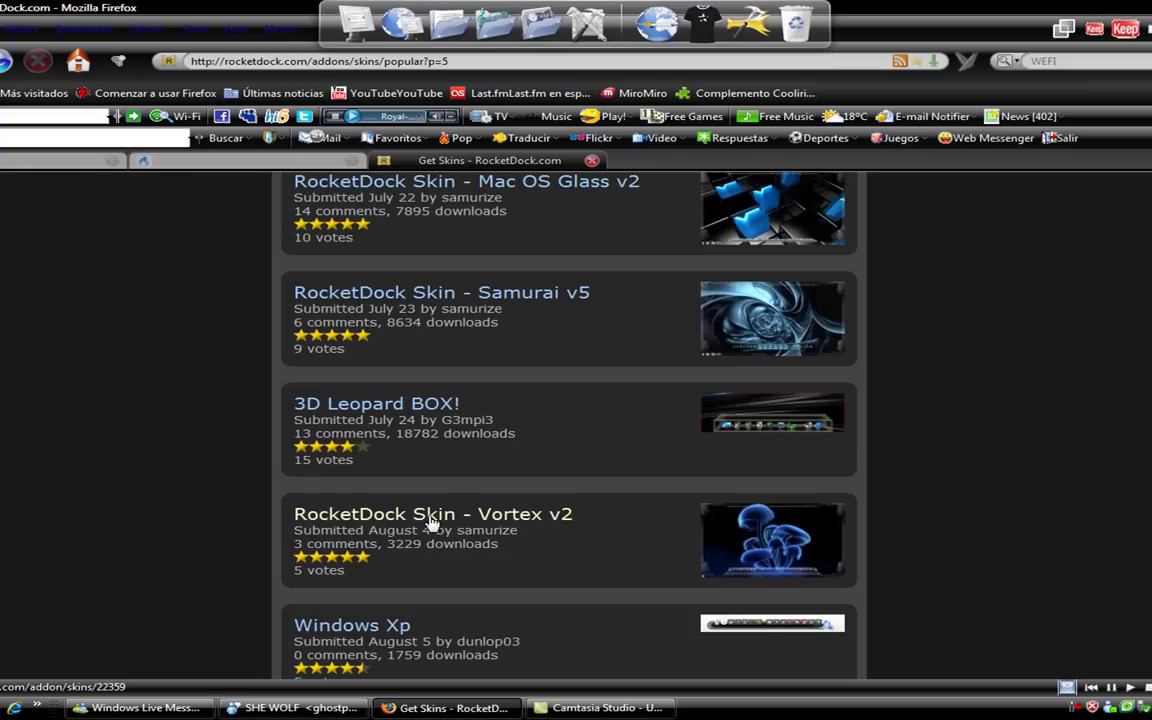
scroll(432, 521, down, 3)
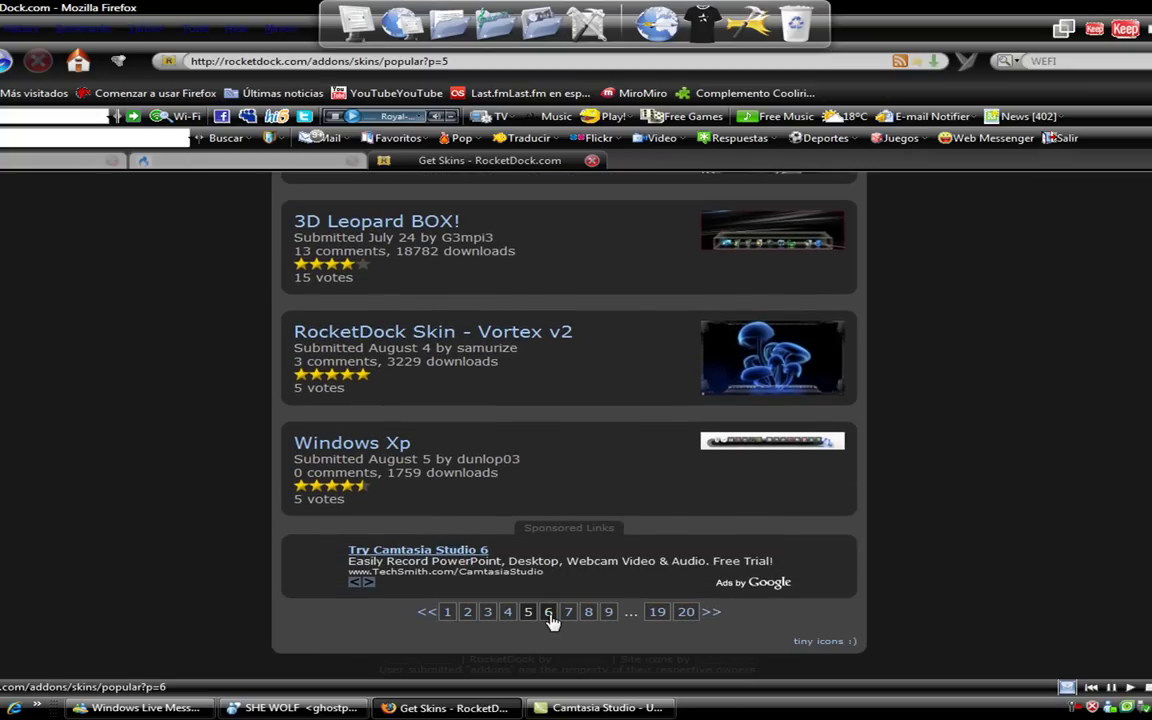
click(548, 612)
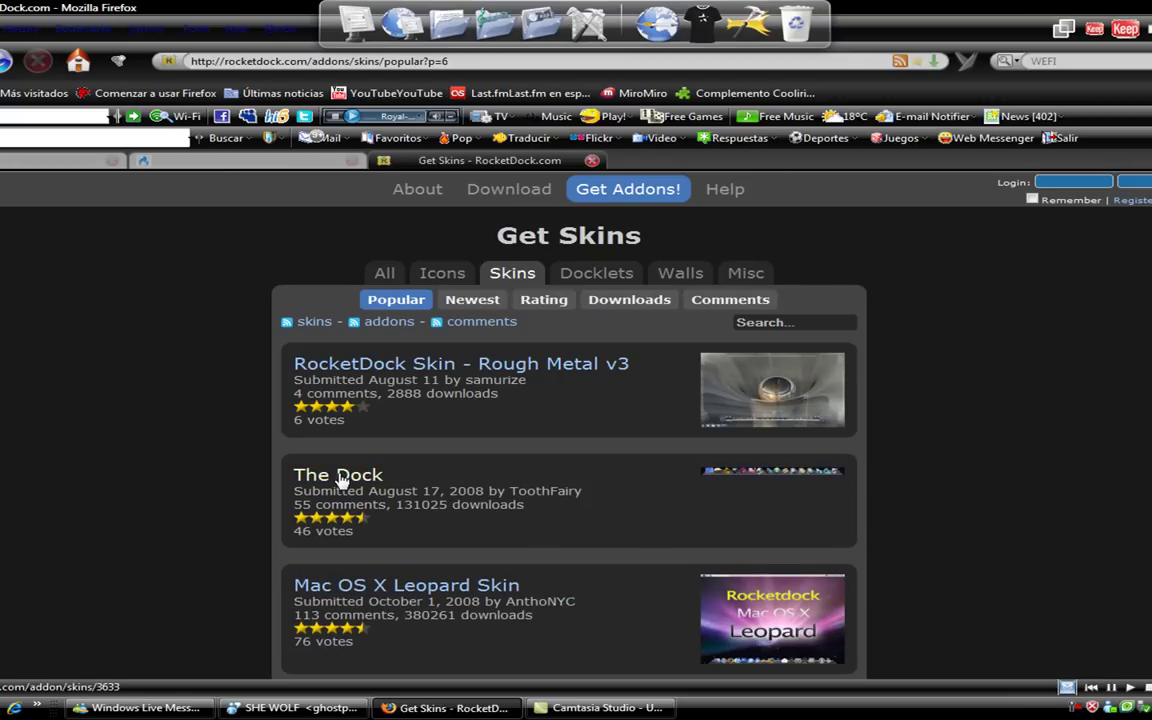
- Look over the skins on page 6 and open the page of the skin The Dock
scroll(340, 480, down, 4)
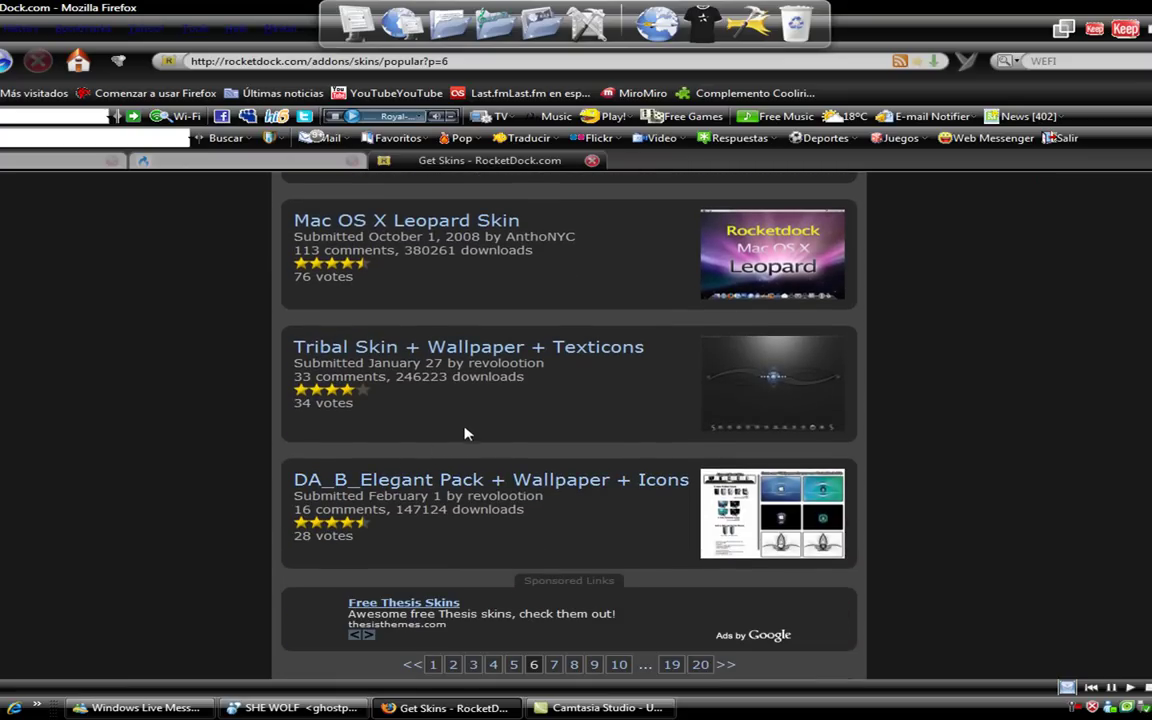
scroll(472, 429, up, 4)
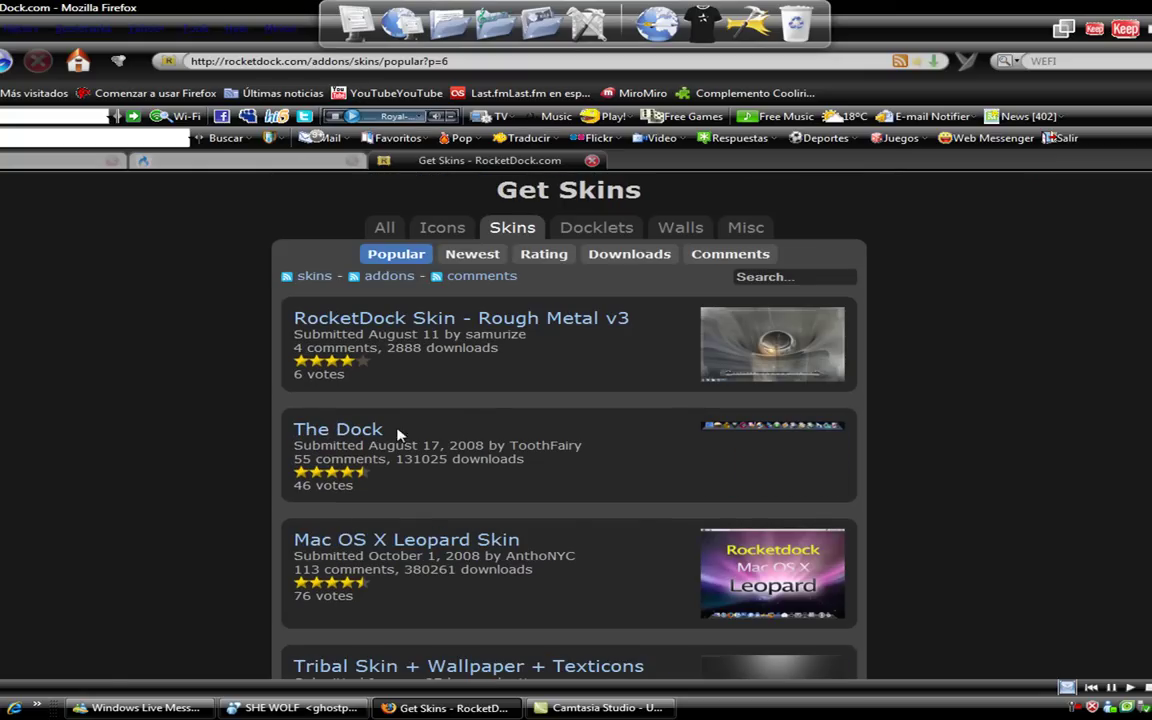
click(340, 430)
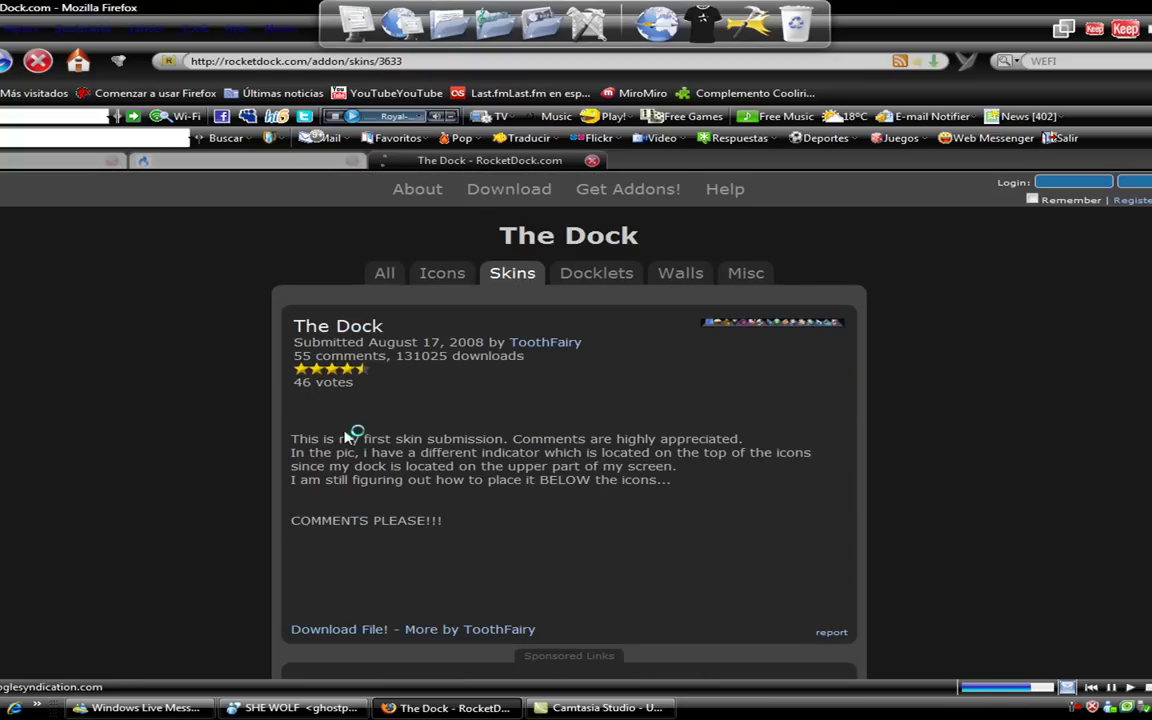
- Download The Dock skin's archive, Dash.zip, and have Firefox open it with WinRAR.exe
click(347, 632)
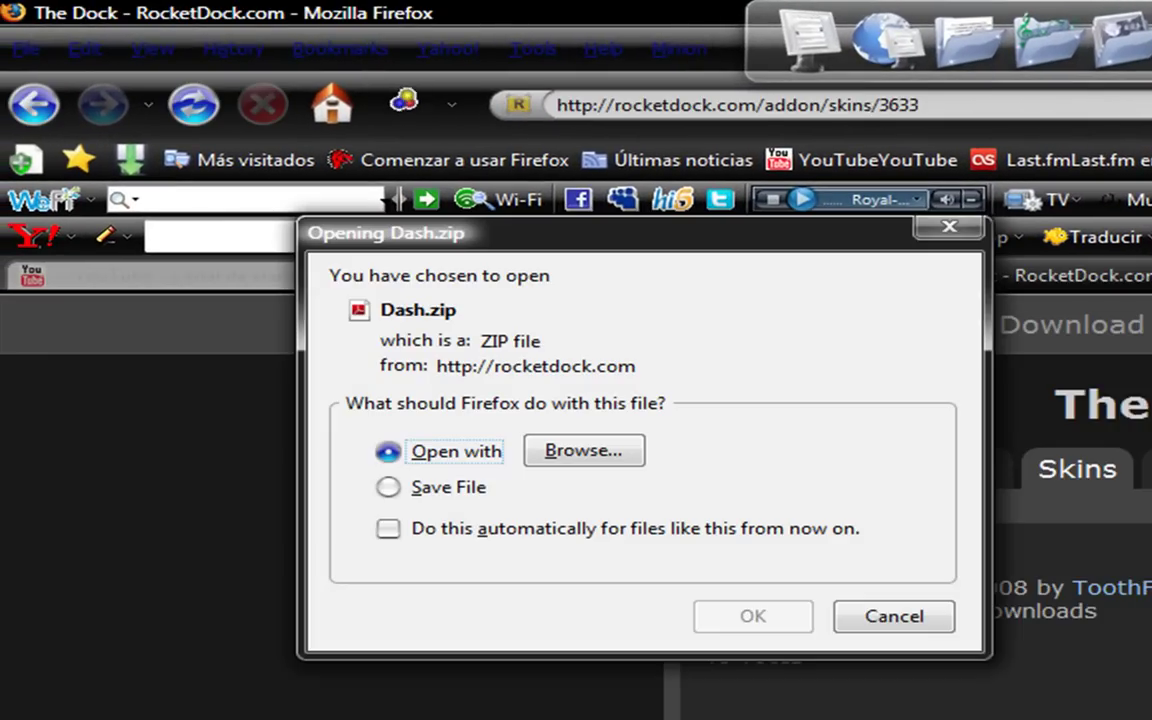
click(577, 455)
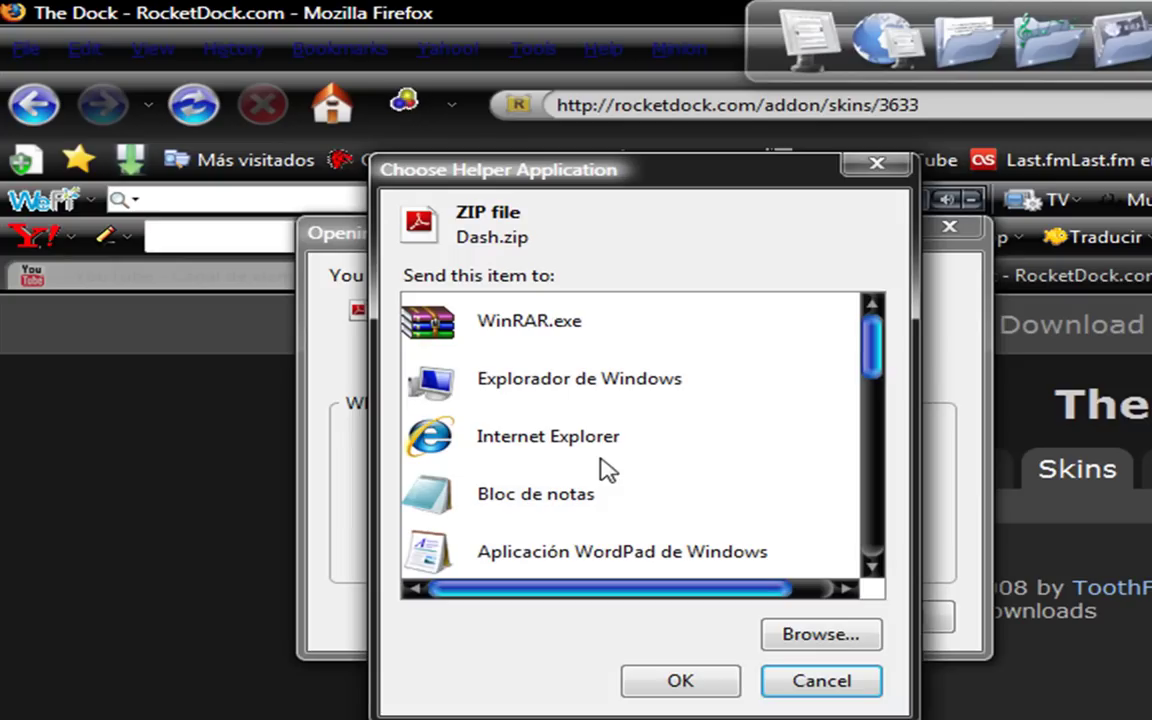
click(525, 327)
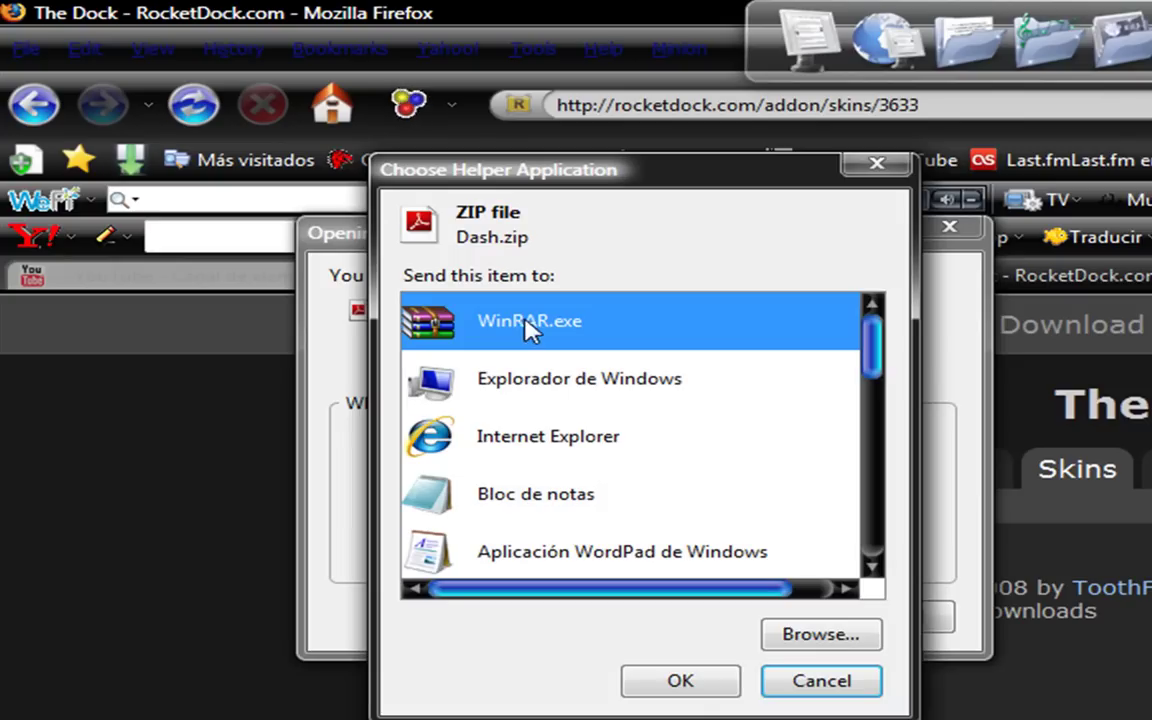
click(689, 684)
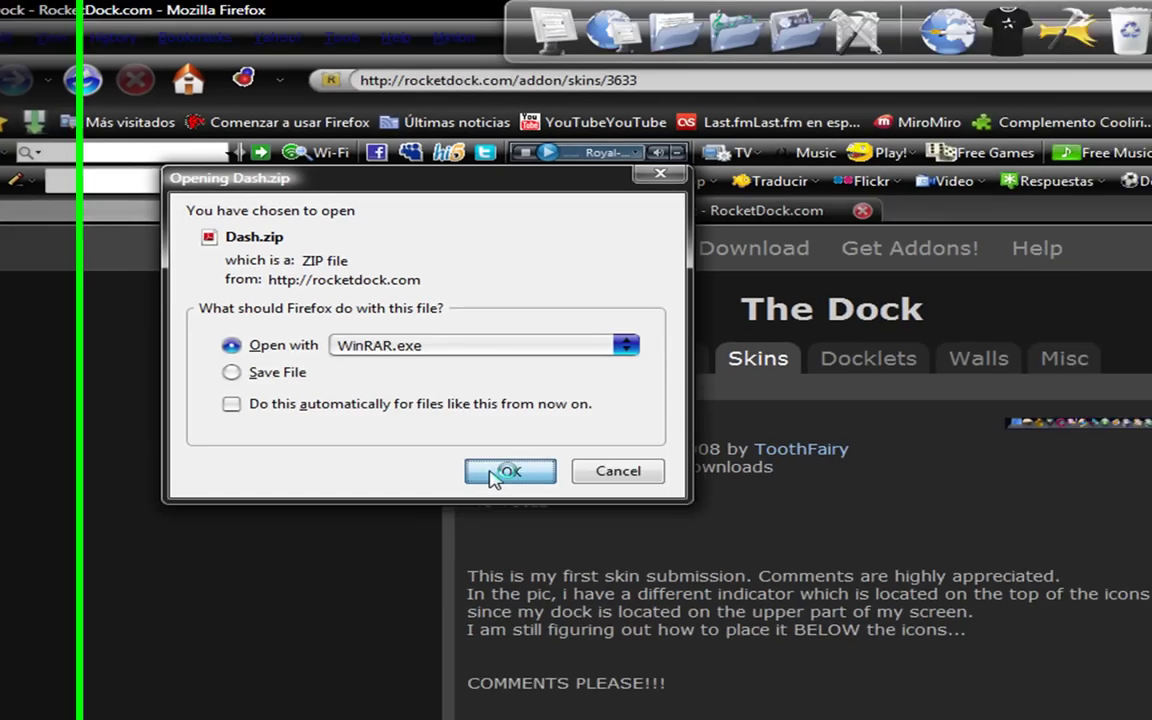
click(728, 620)
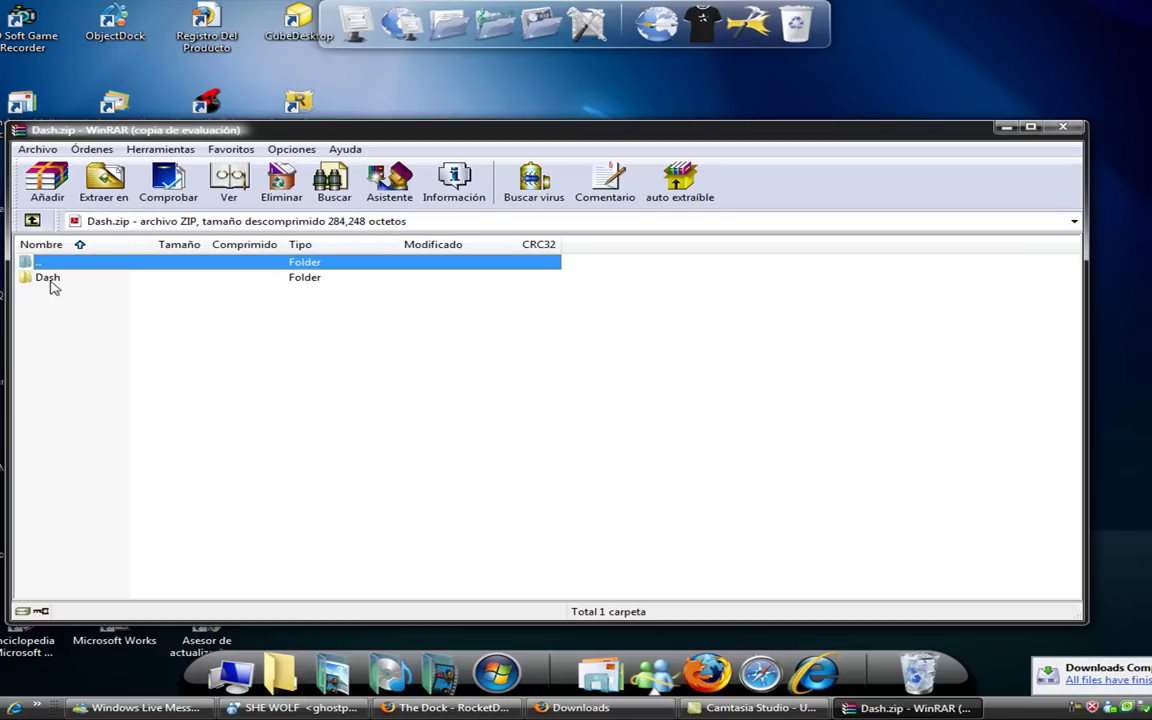
- Extract the Dash folder from the archive to the desktop, clearing the WinRAR and Downloads windows out of the way
drag(51, 282, 807, 148)
drag(993, 66, 985, 67)
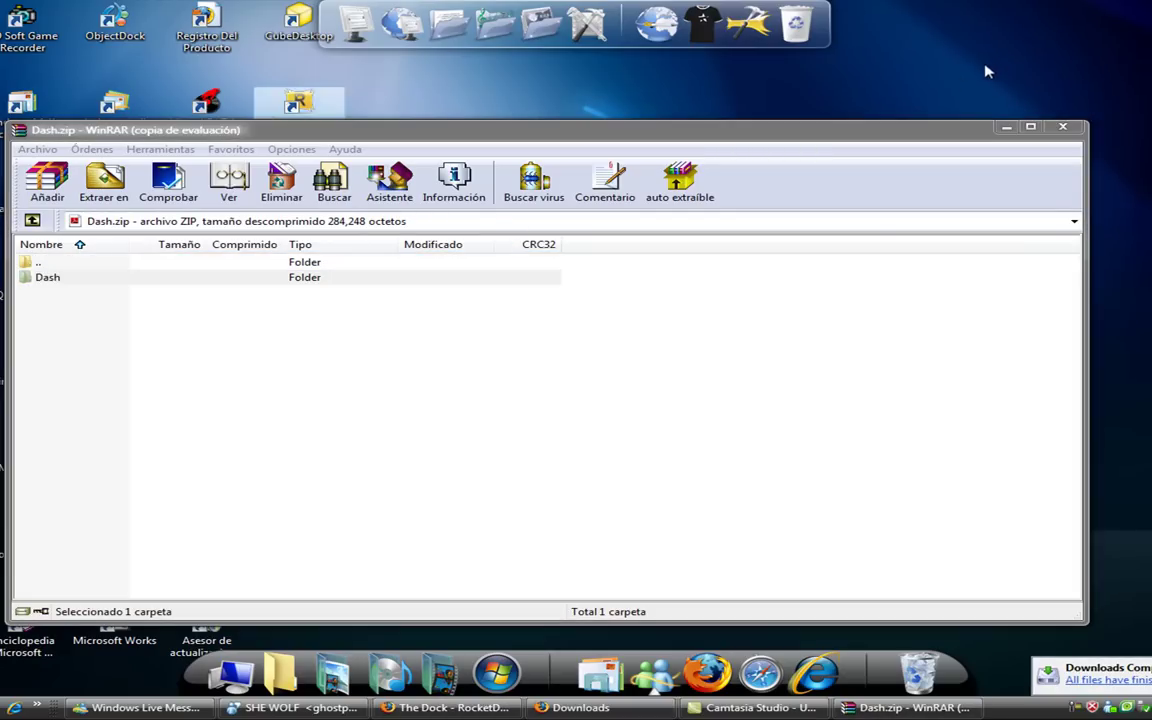
click(1005, 129)
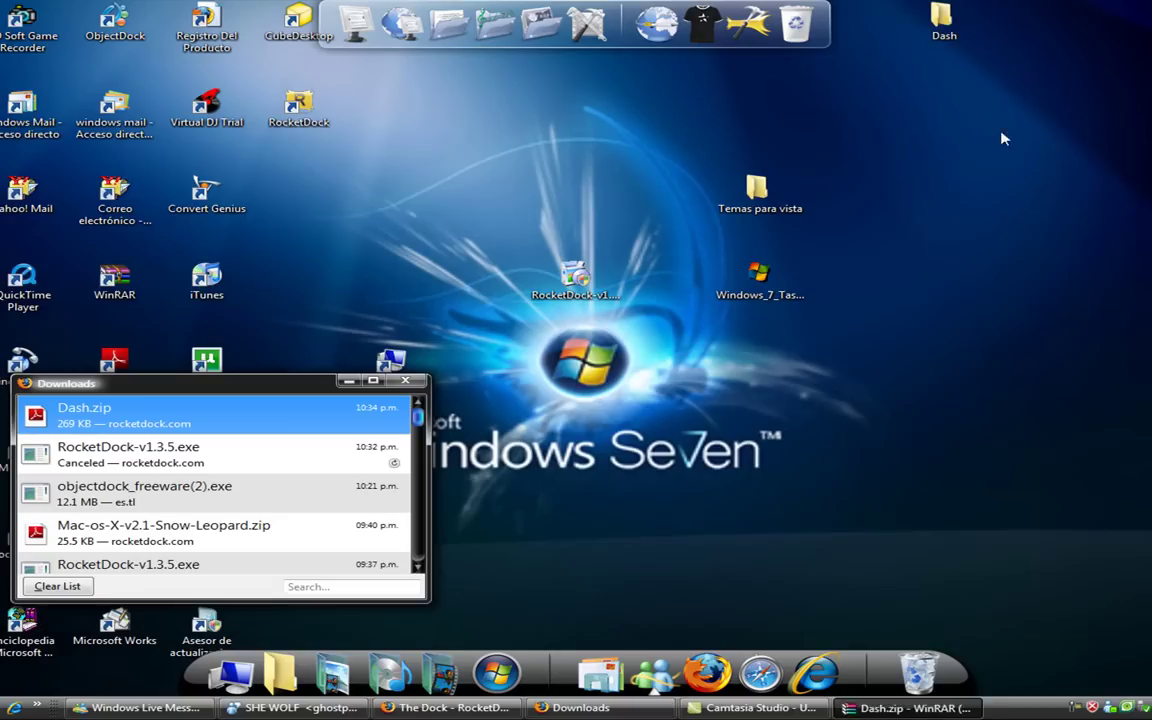
click(405, 381)
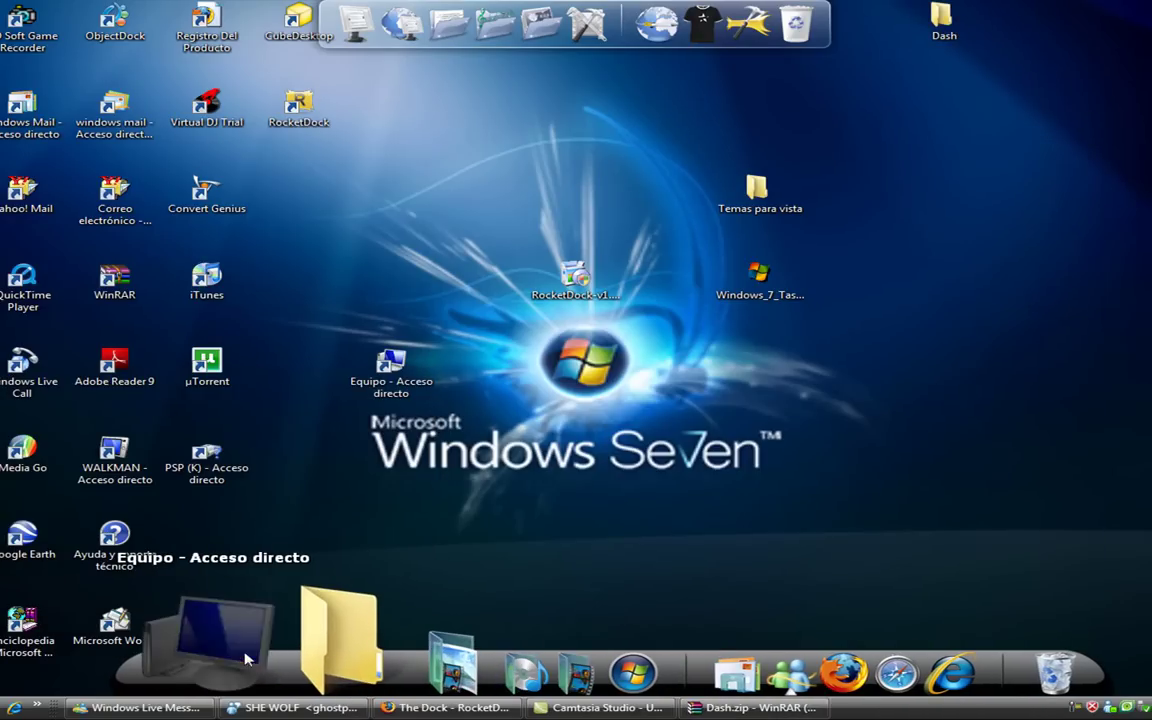
- Open the RocketDock program folder inside Archivos de programa on the COMPAQ (C:) drive
click(245, 636)
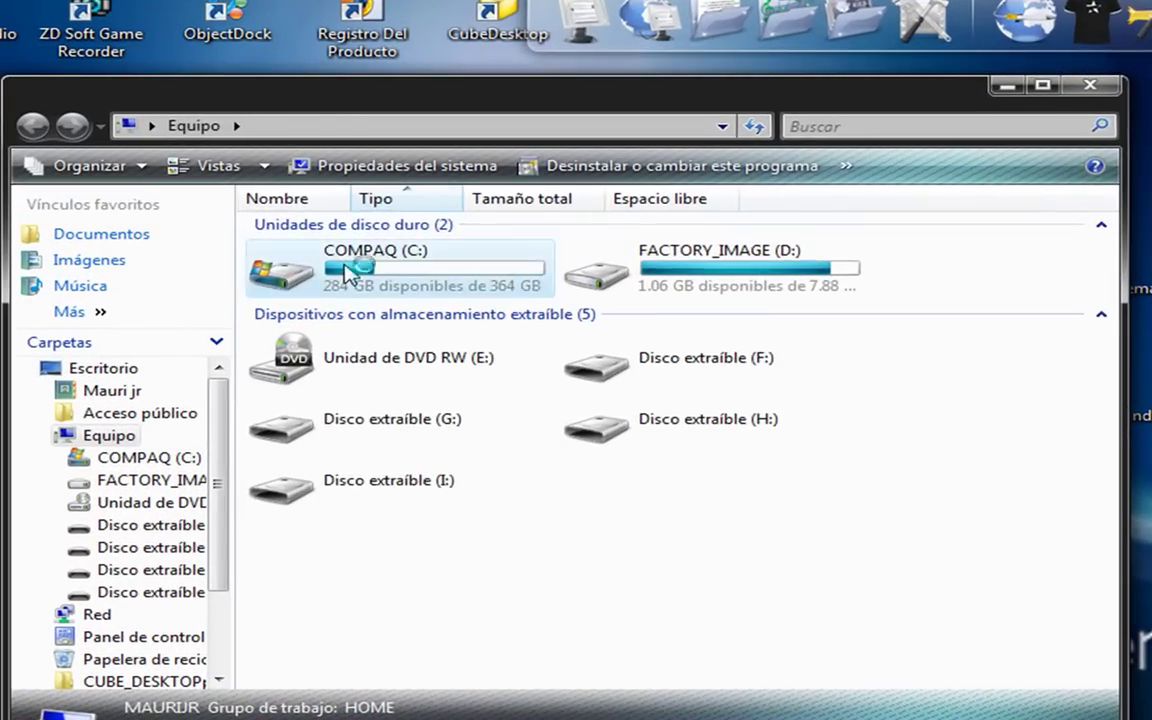
double_click(203, 195)
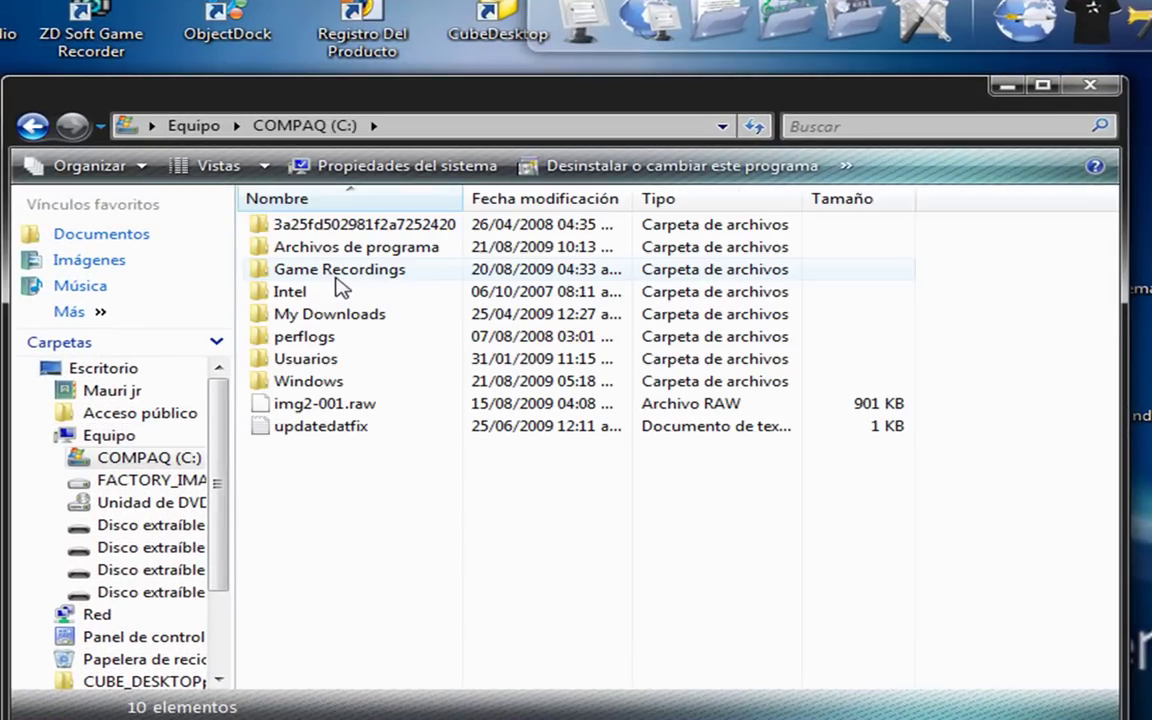
double_click(330, 256)
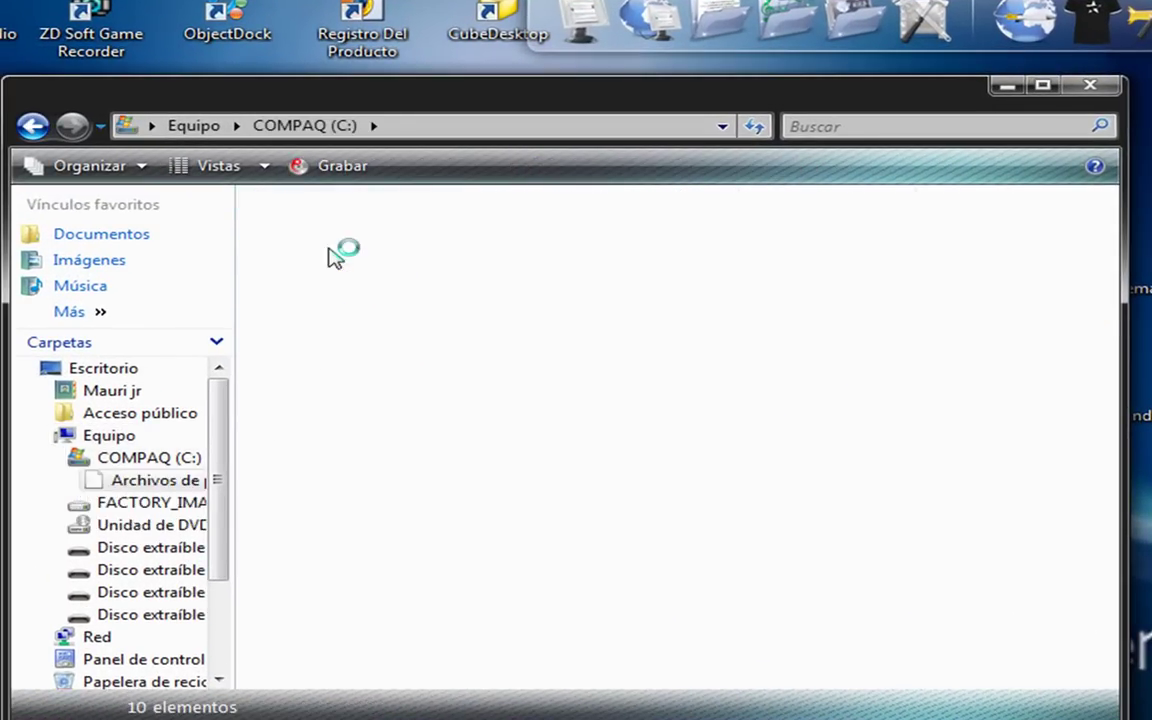
drag(1108, 275, 1104, 323)
drag(1022, 270, 999, 422)
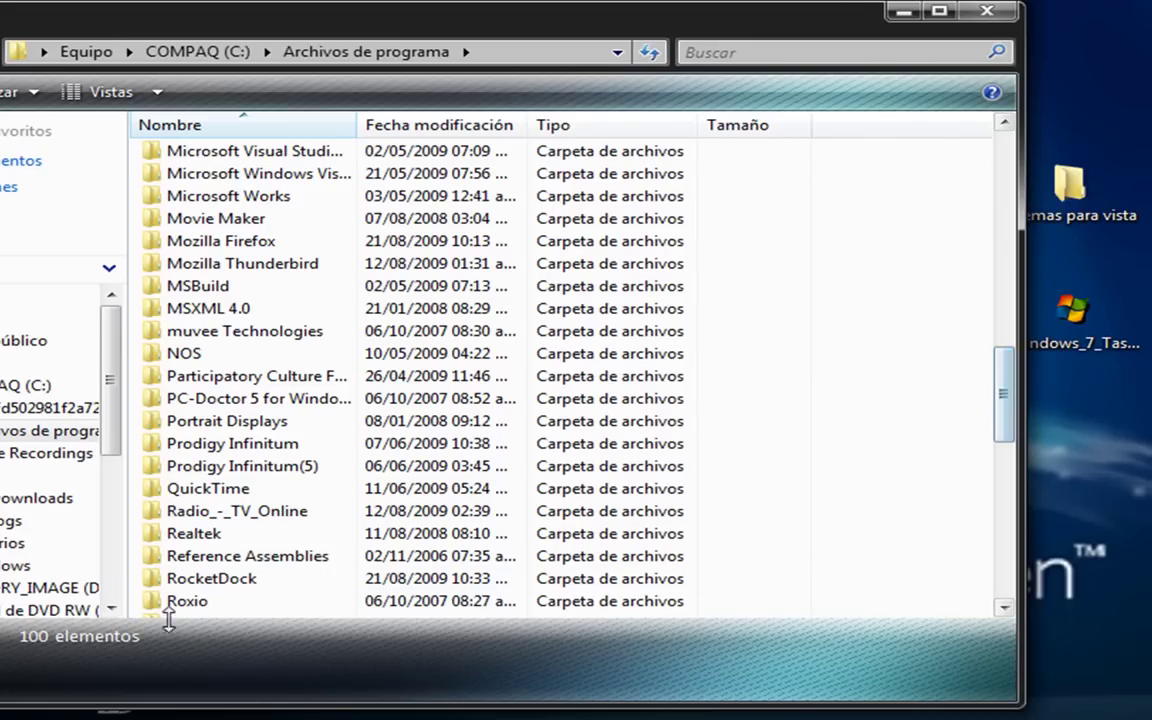
click(196, 587)
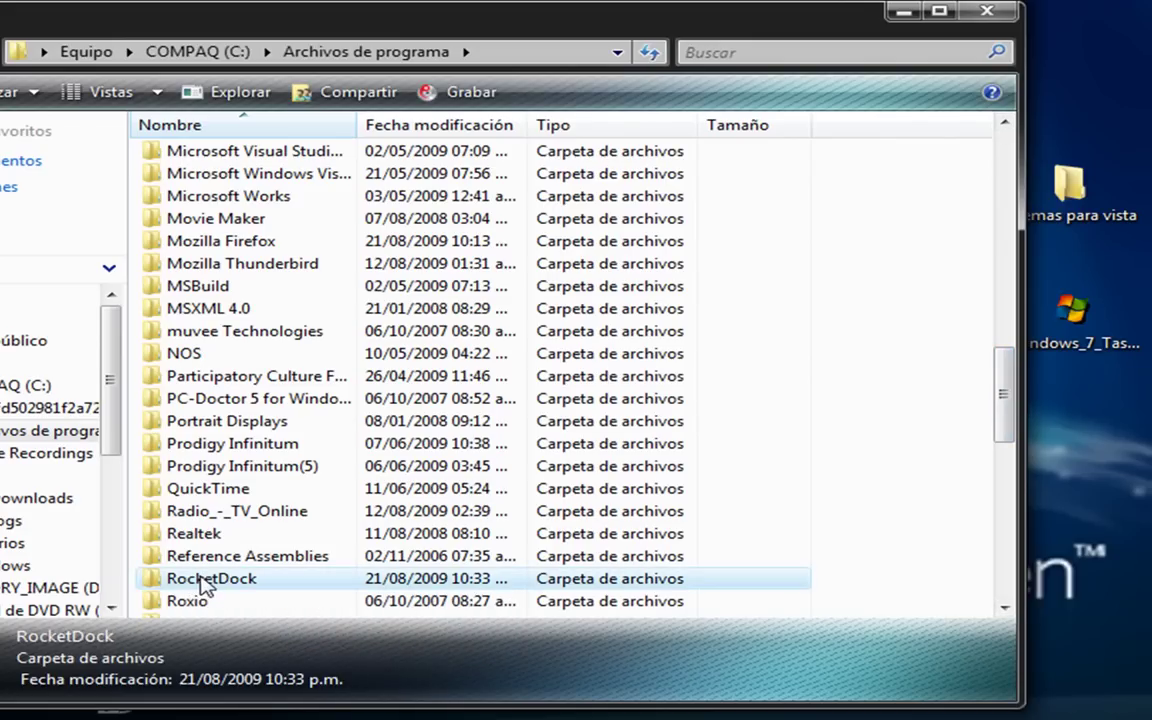
double_click(207, 580)
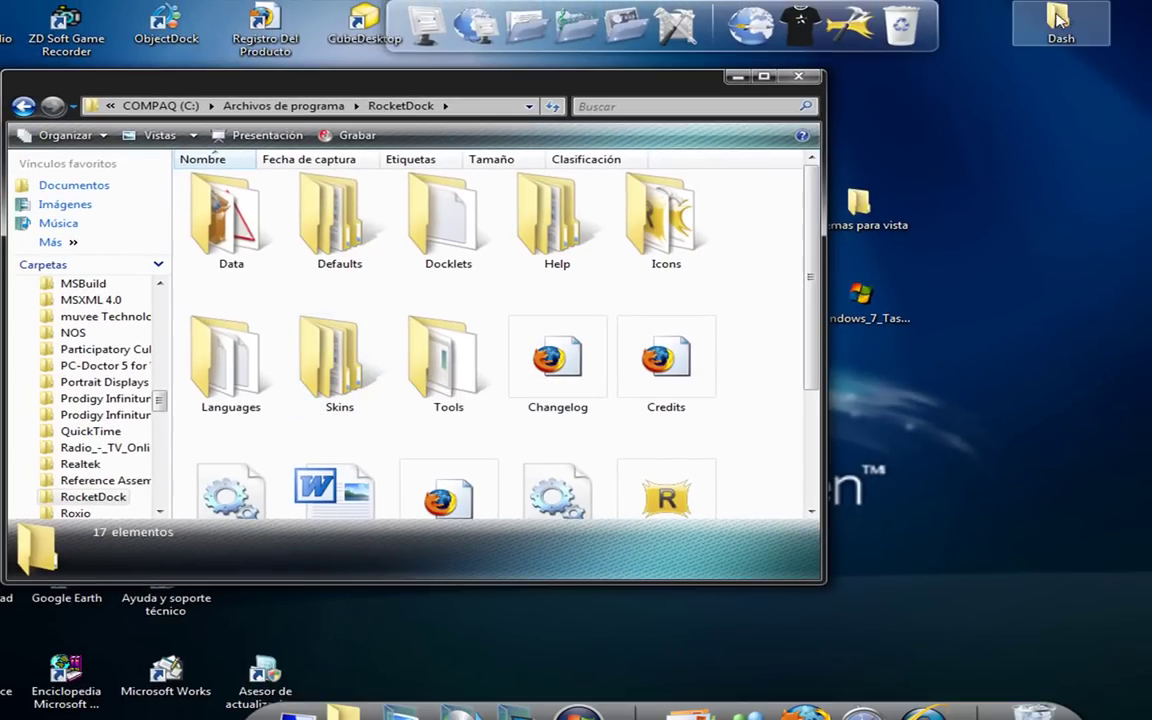
- Move the Dash folder from the desktop into RocketDock's Skins folder with administrator permission, and close the folder window
drag(1125, 10, 342, 362)
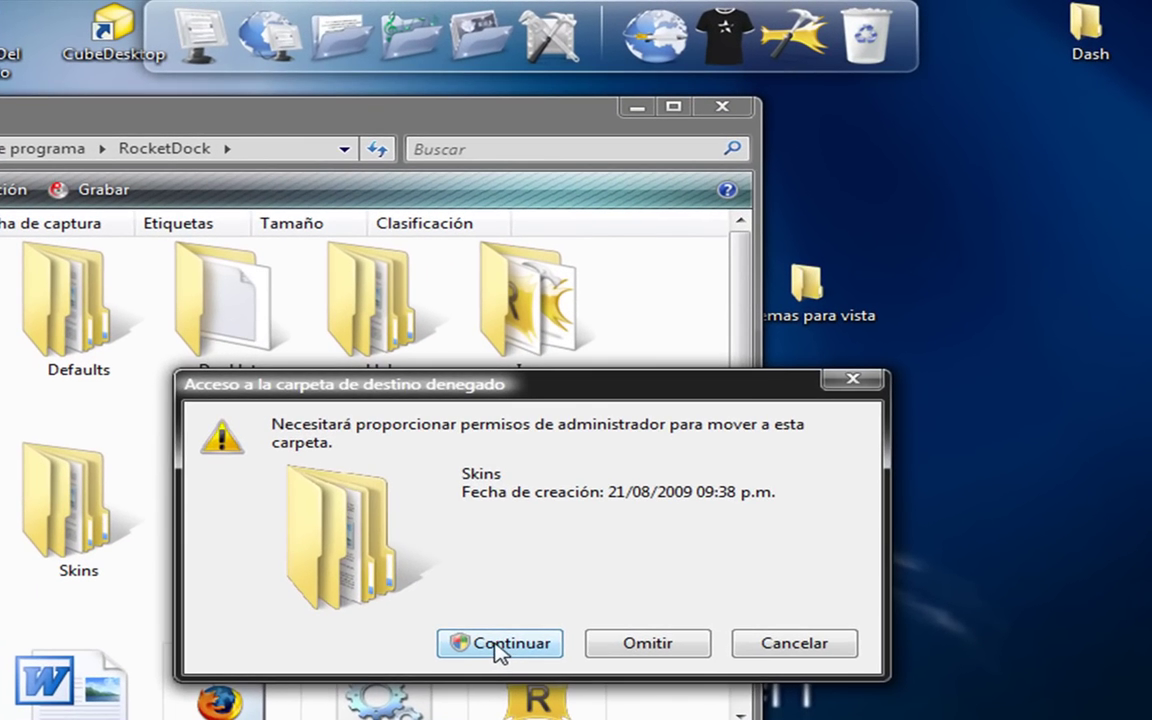
click(497, 645)
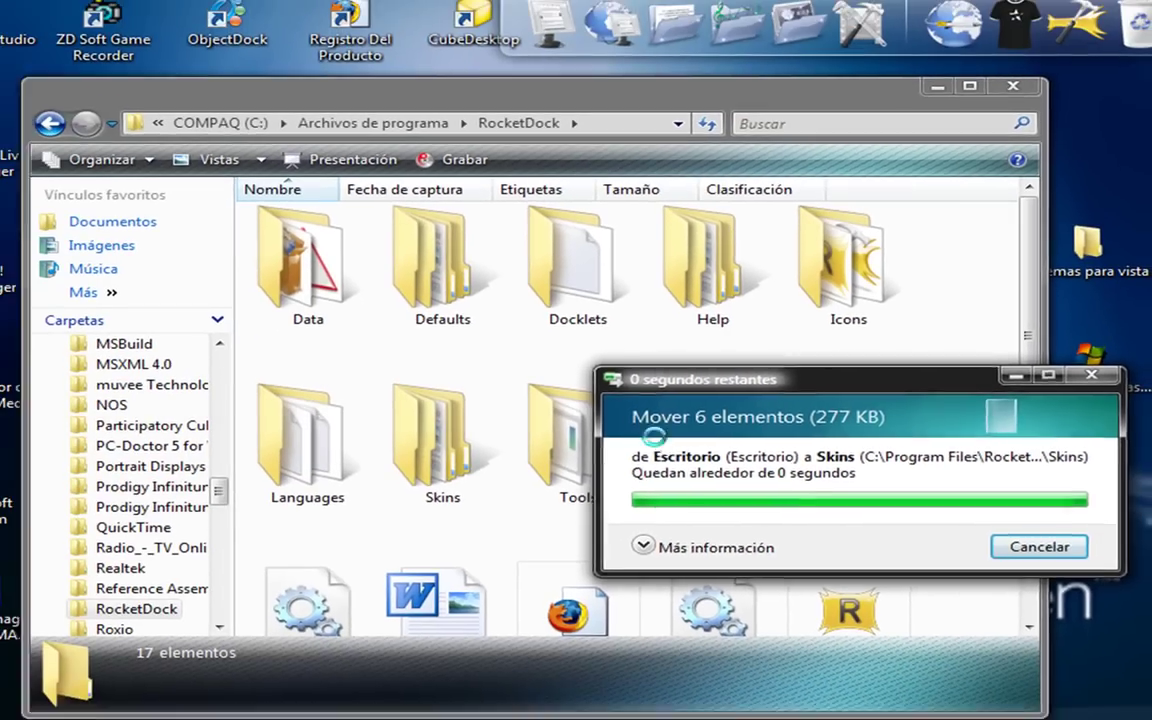
click(1010, 86)
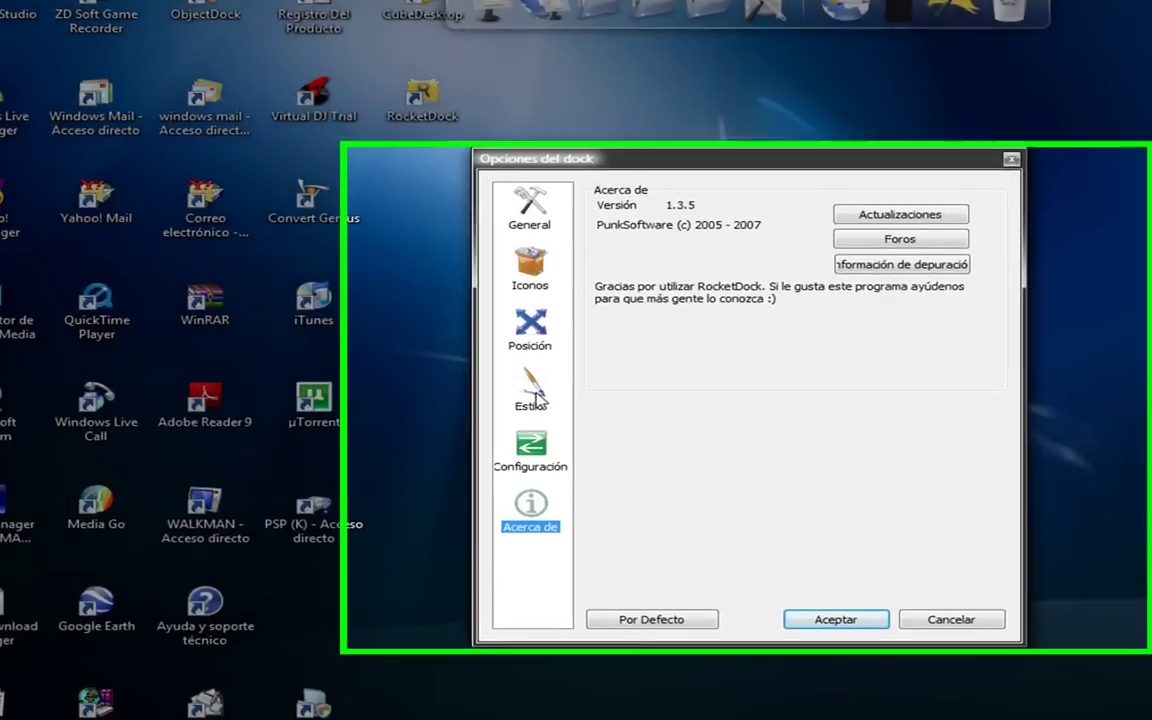
- Set the dock's theme to Dash in RocketDock's style options
click(566, 405)
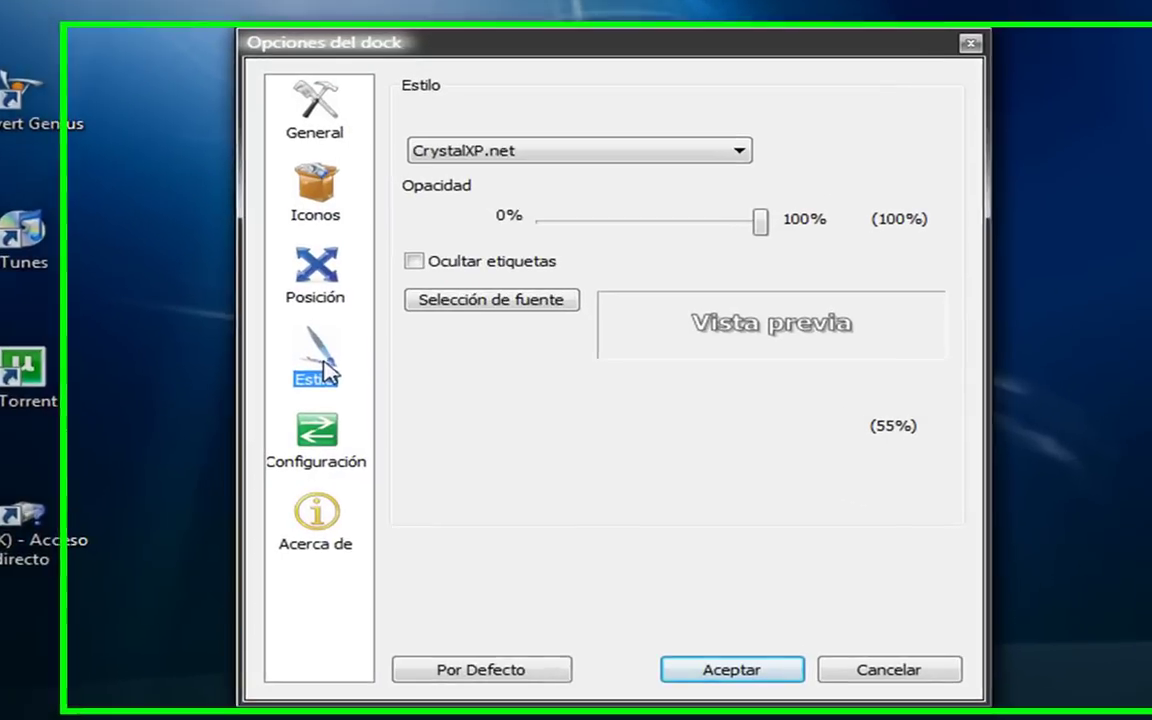
click(717, 130)
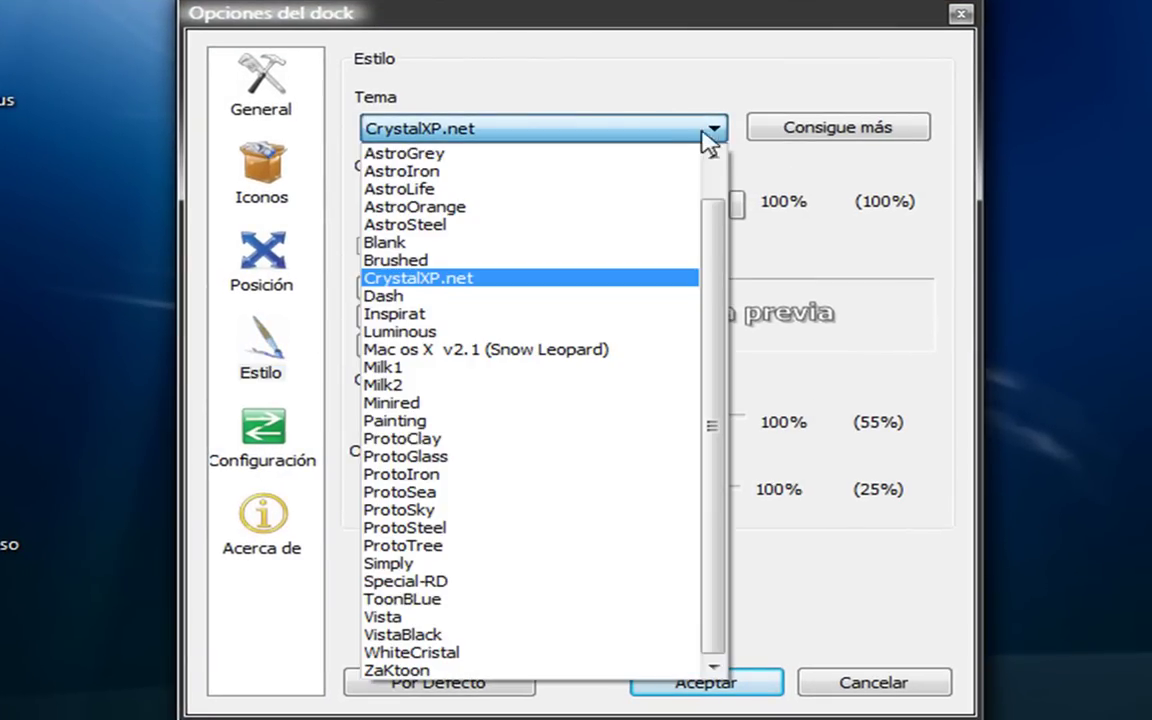
mouse_move(717, 297)
mouse_down()
mouse_move(717, 265)
mouse_move(724, 315)
mouse_up()
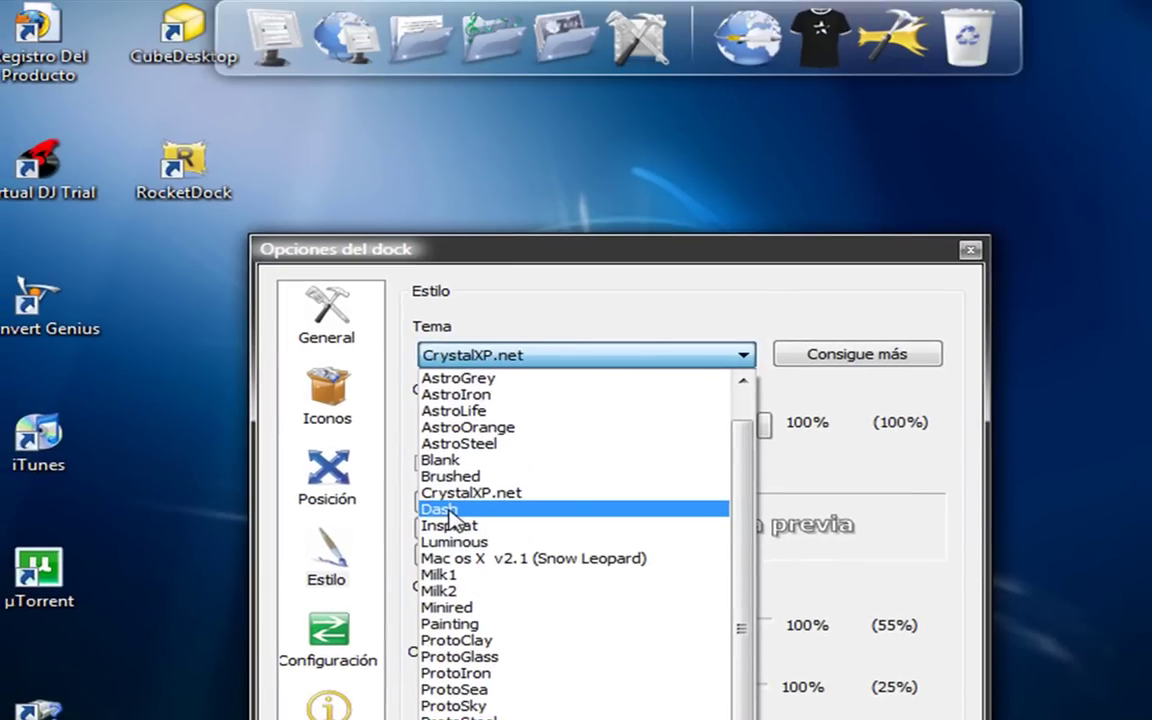
click(395, 299)
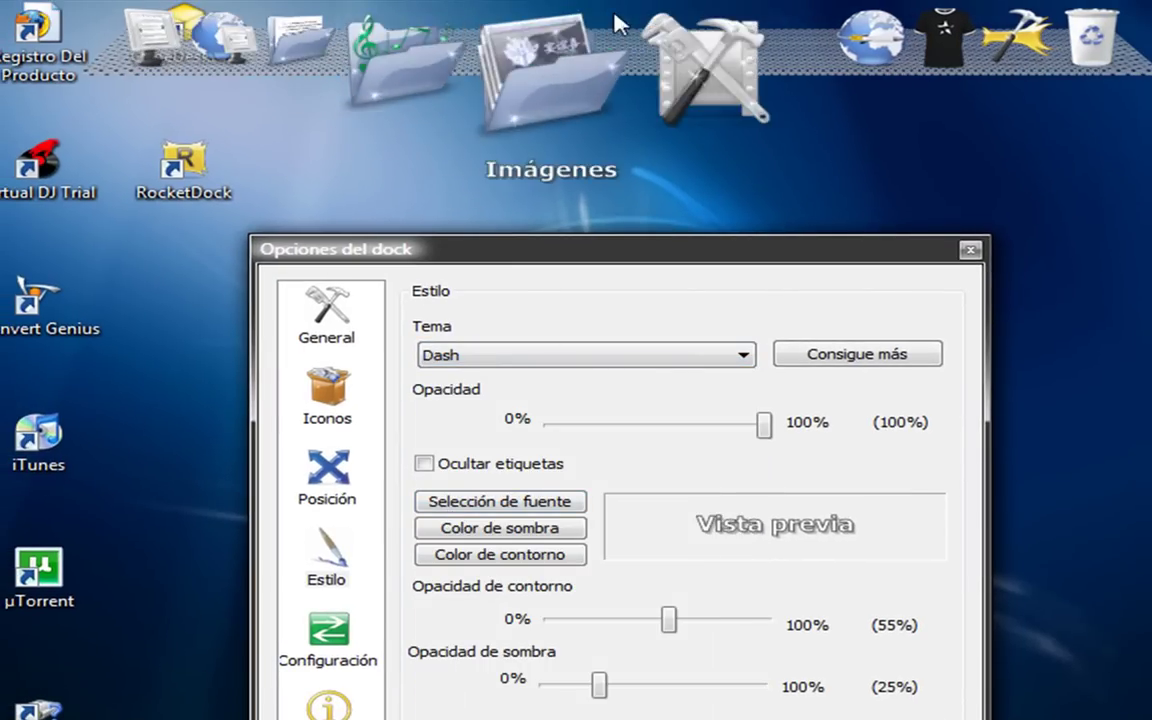
- Try the Mac os X v2.1 (Snow Leopard) theme on the dock and close the dock options
click(740, 355)
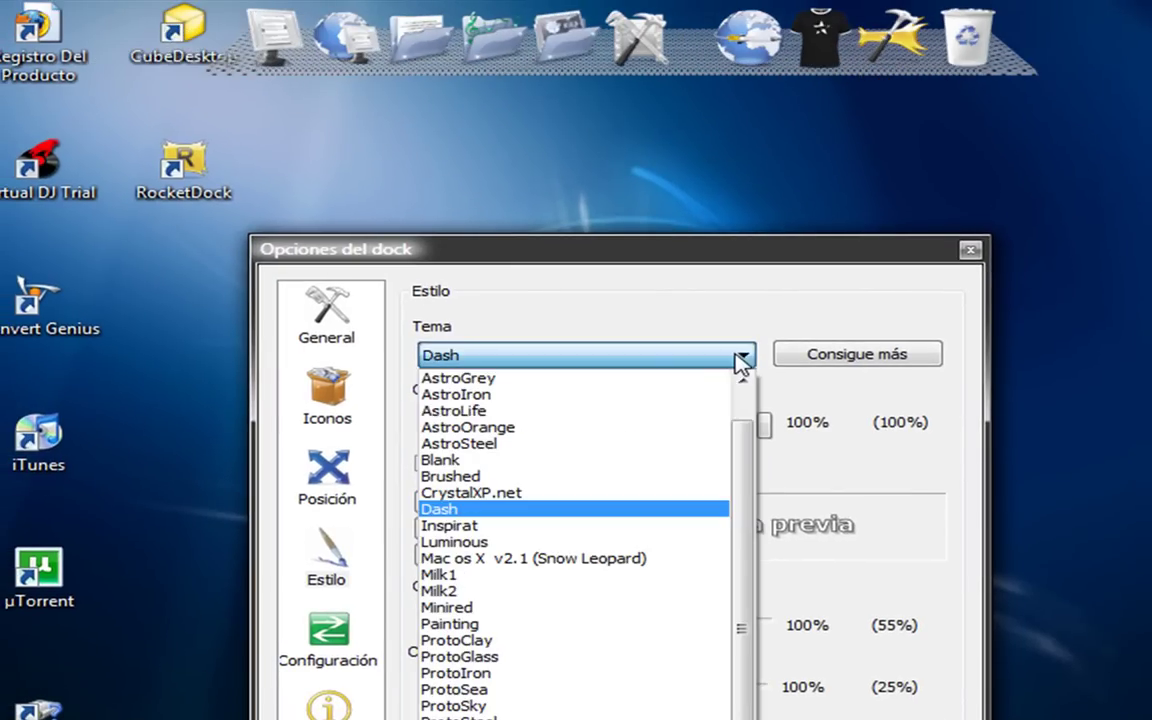
click(550, 558)
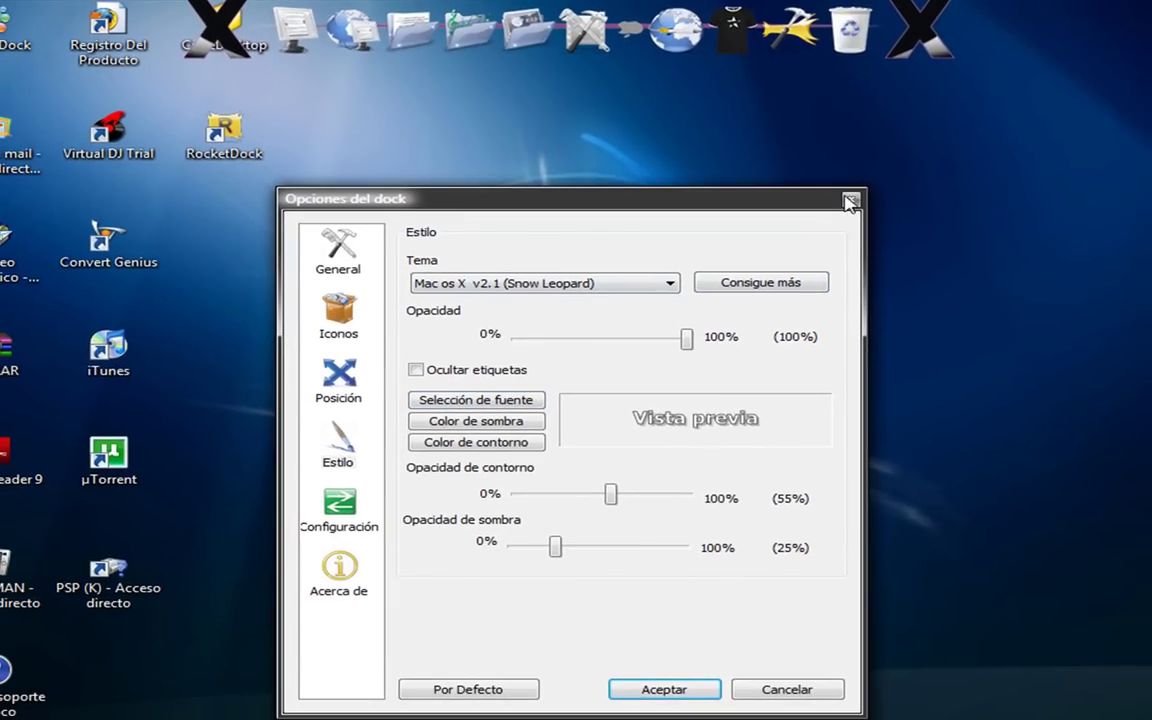
click(664, 689)
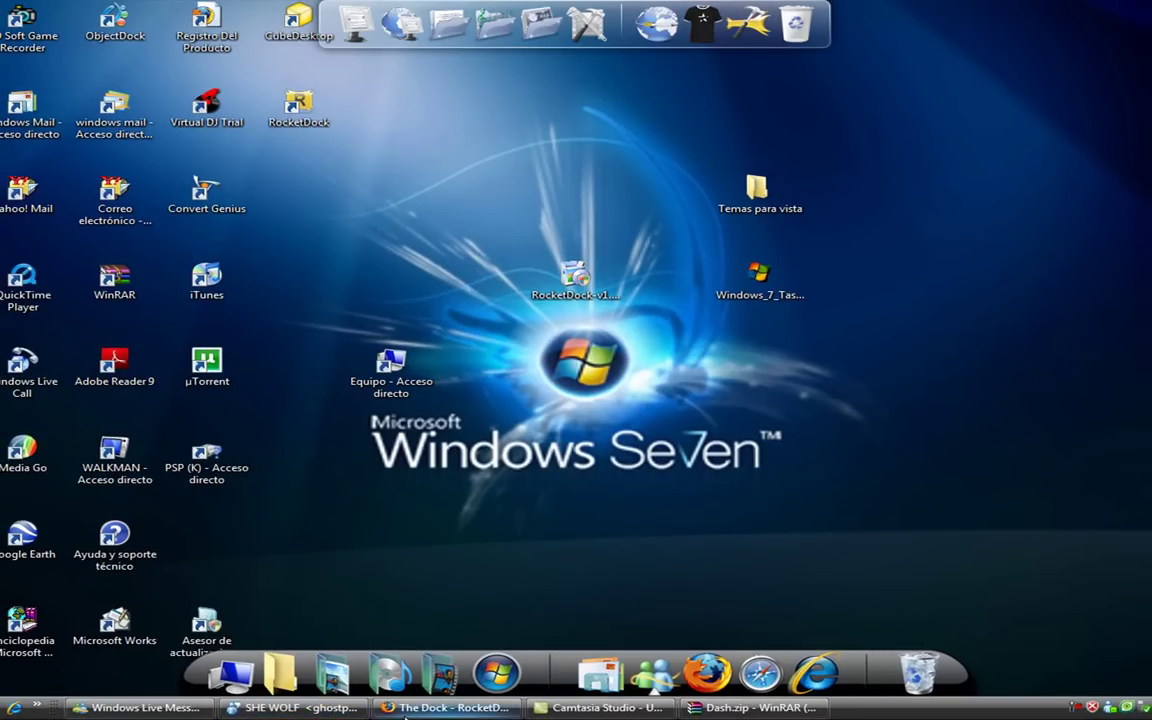
- Switch to Firefox, look over the YouTube channel page with its uploads, recent activity and comments, and return to the desktop
click(445, 707)
click(50, 162)
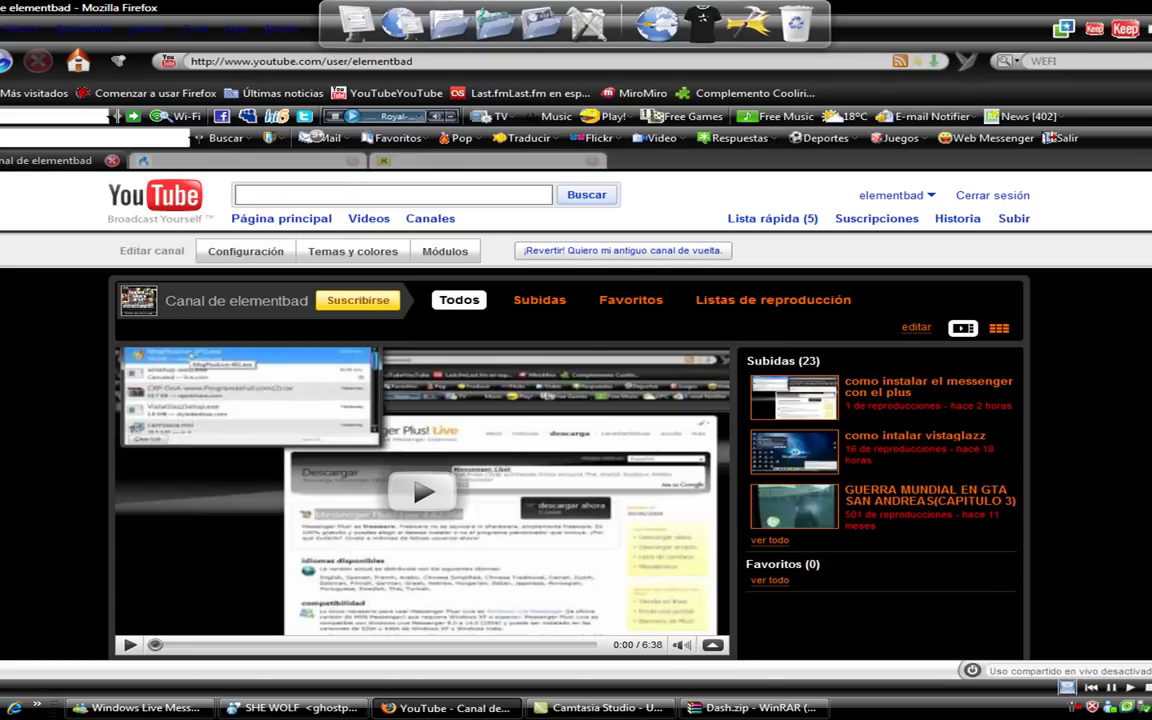
scroll(576, 450, down, 10)
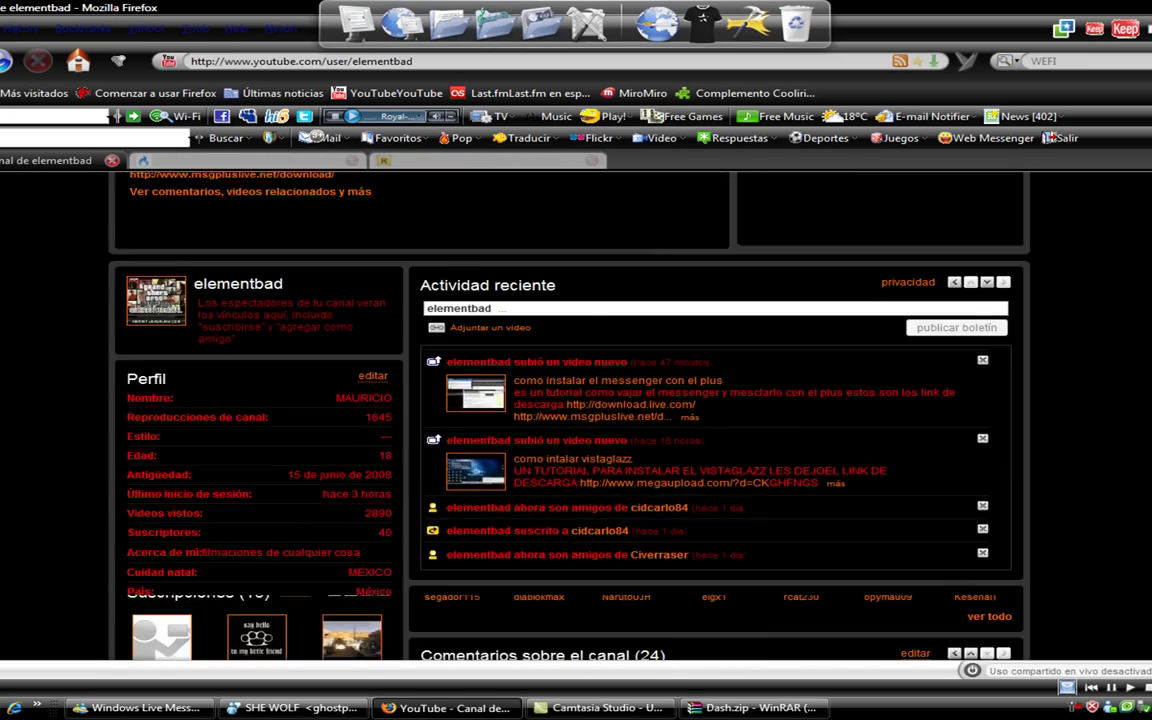
scroll(576, 450, up, 10)
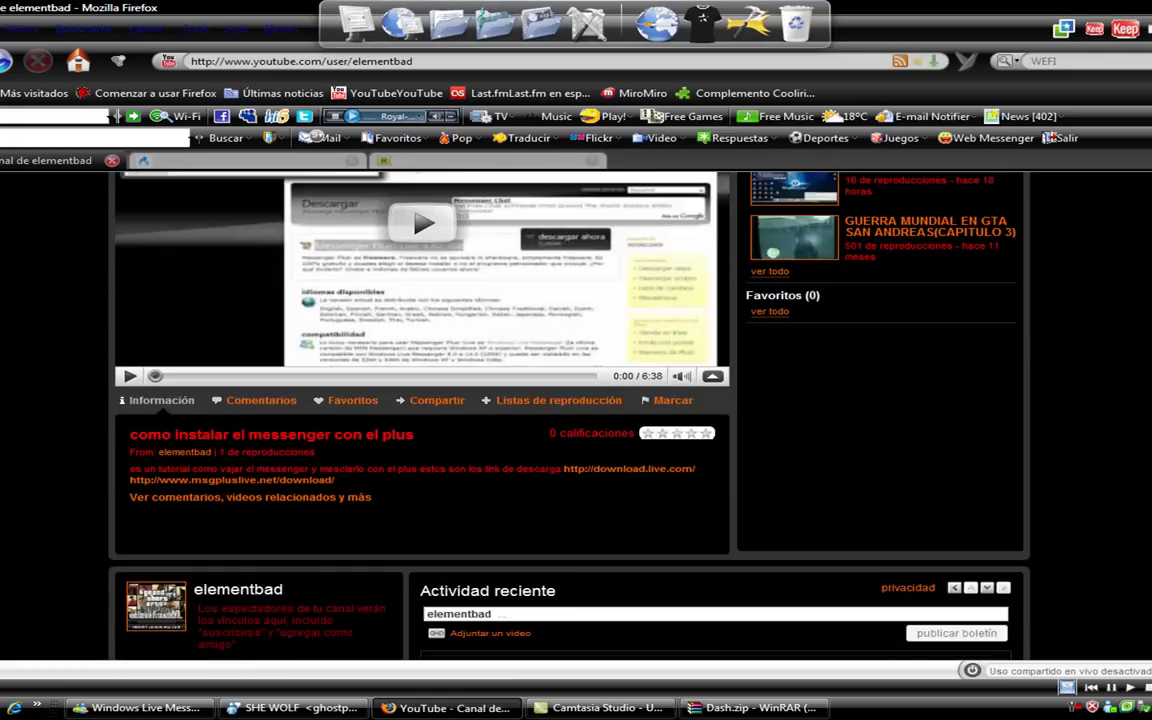
scroll(576, 420, up, 2)
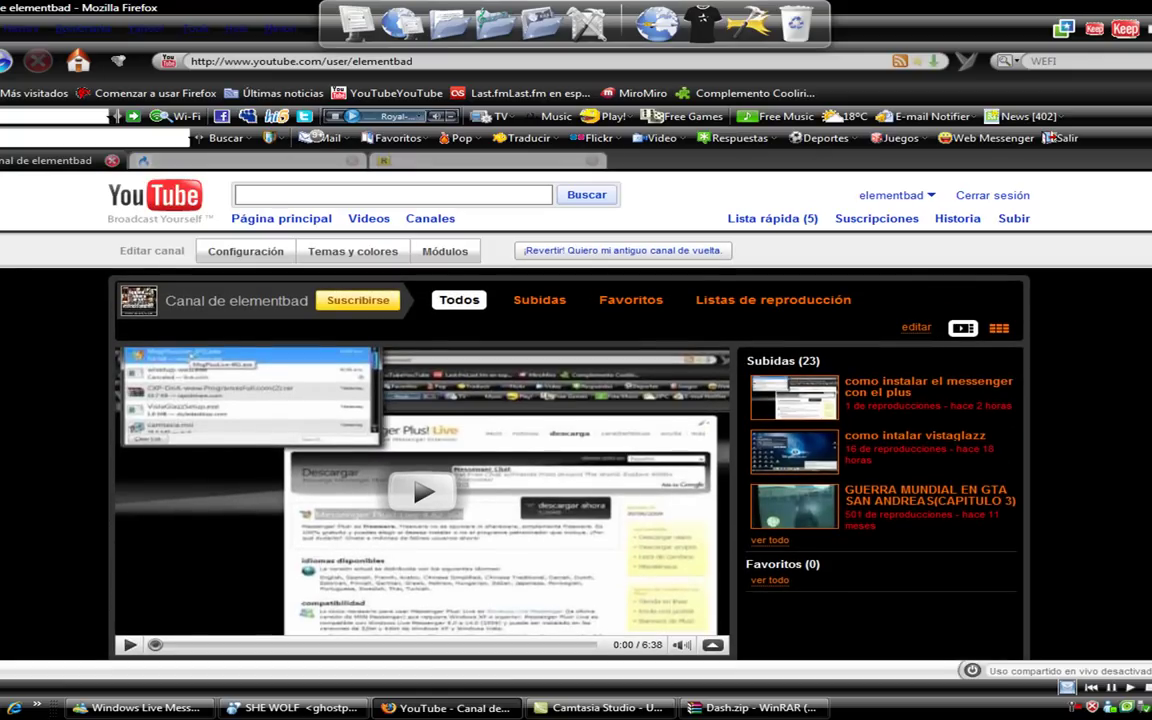
scroll(576, 420, down, 8)
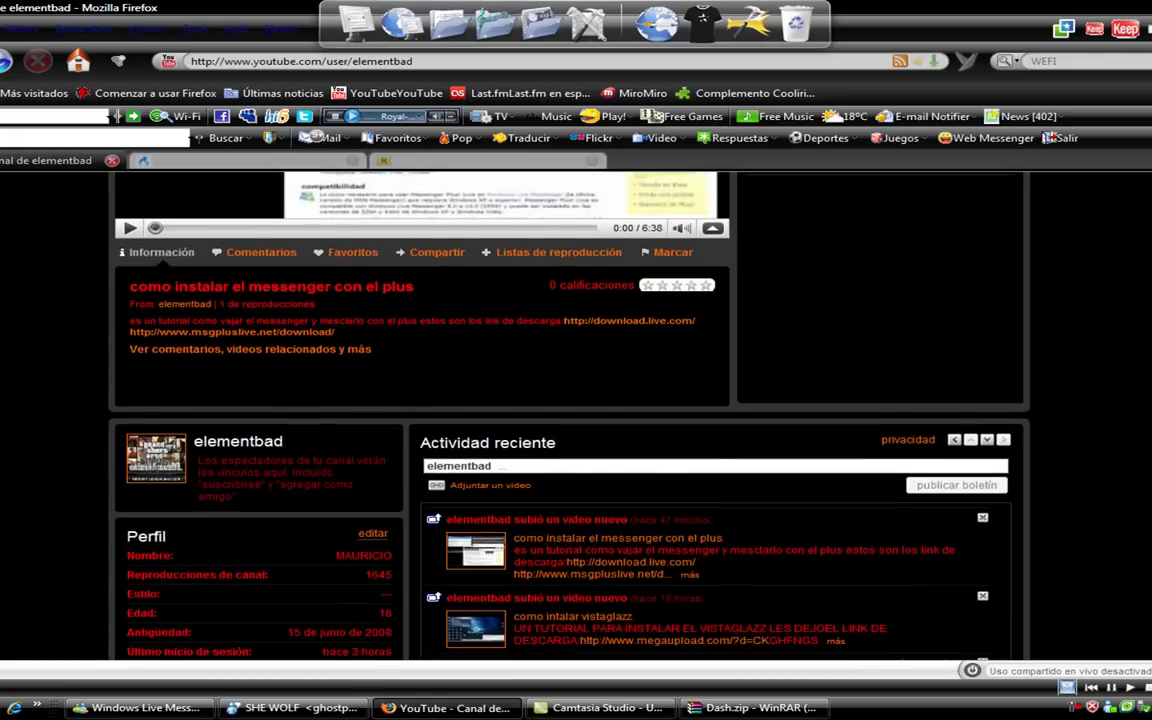
scroll(576, 420, down, 5)
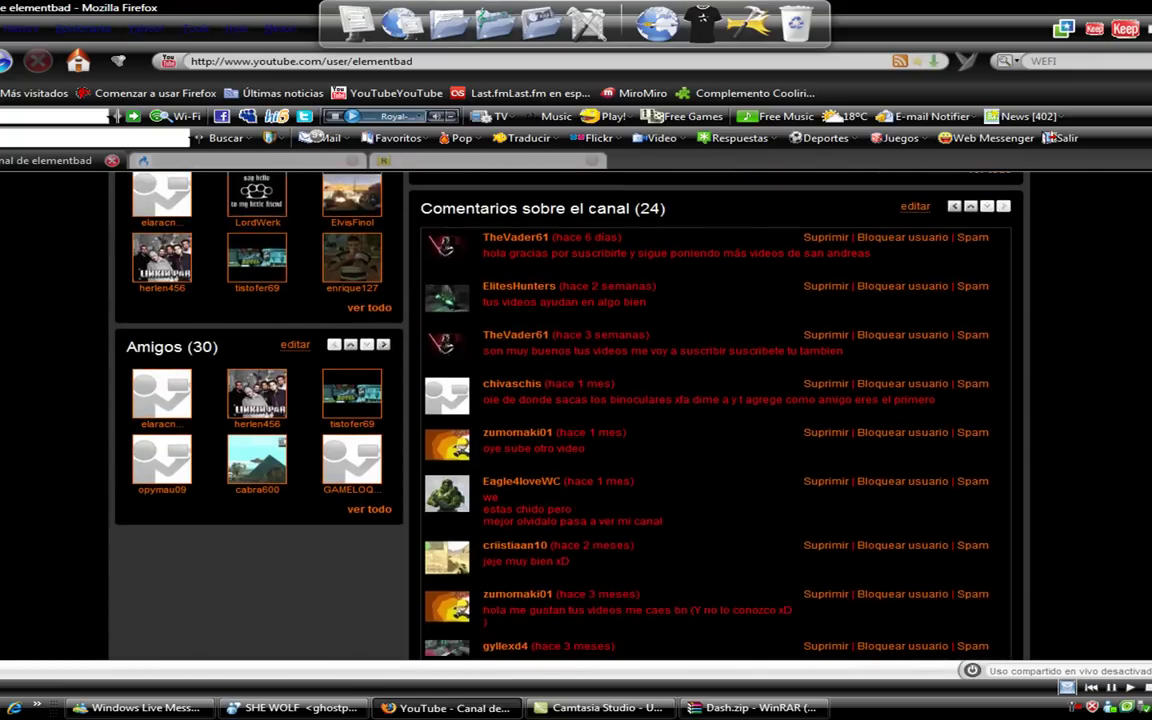
scroll(576, 420, up, 10)
scroll(576, 420, up, 3)
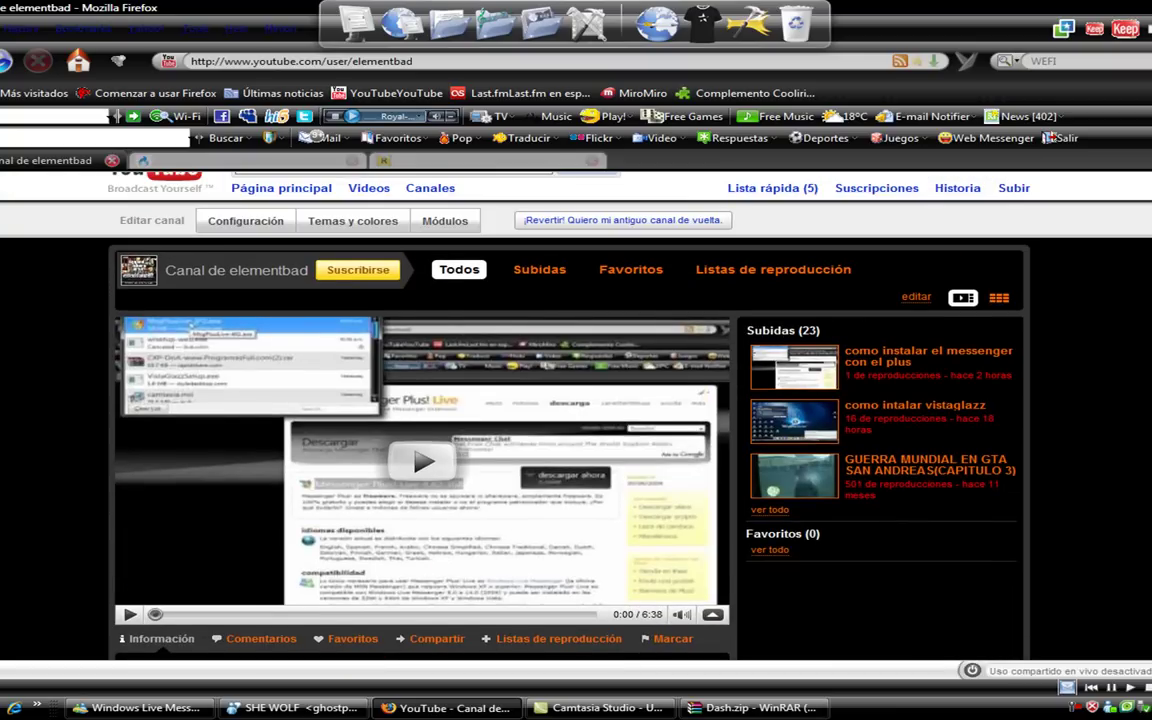
scroll(576, 420, down, 1)
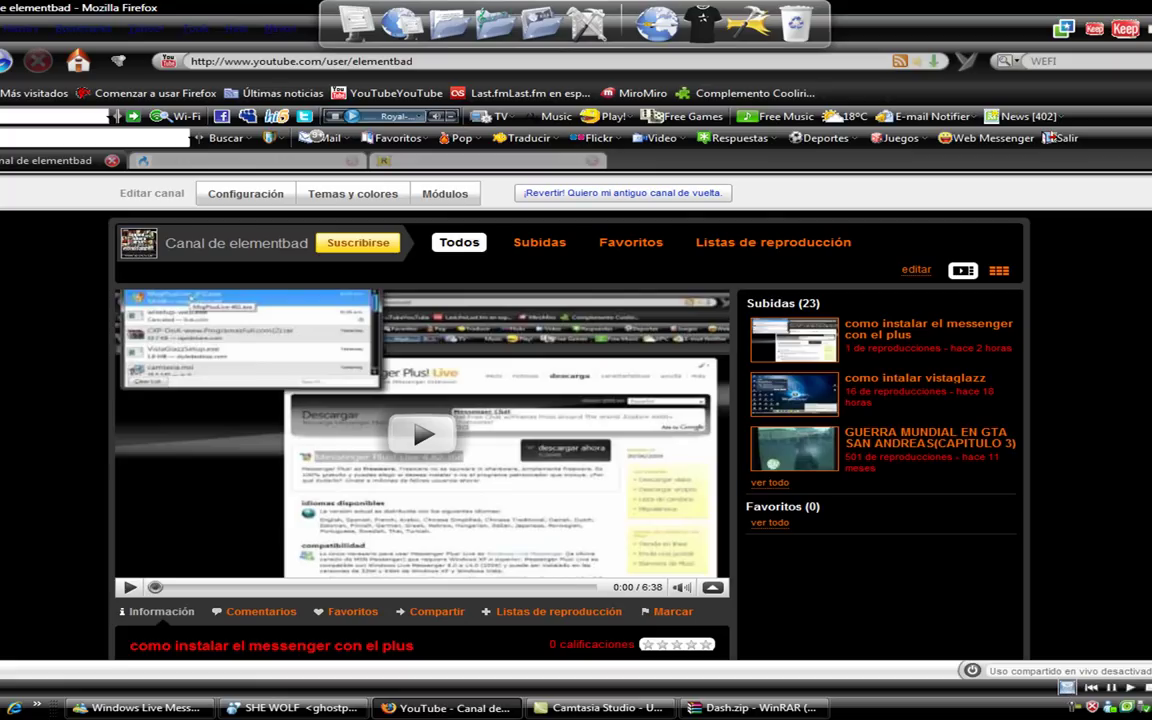
key(super+d)
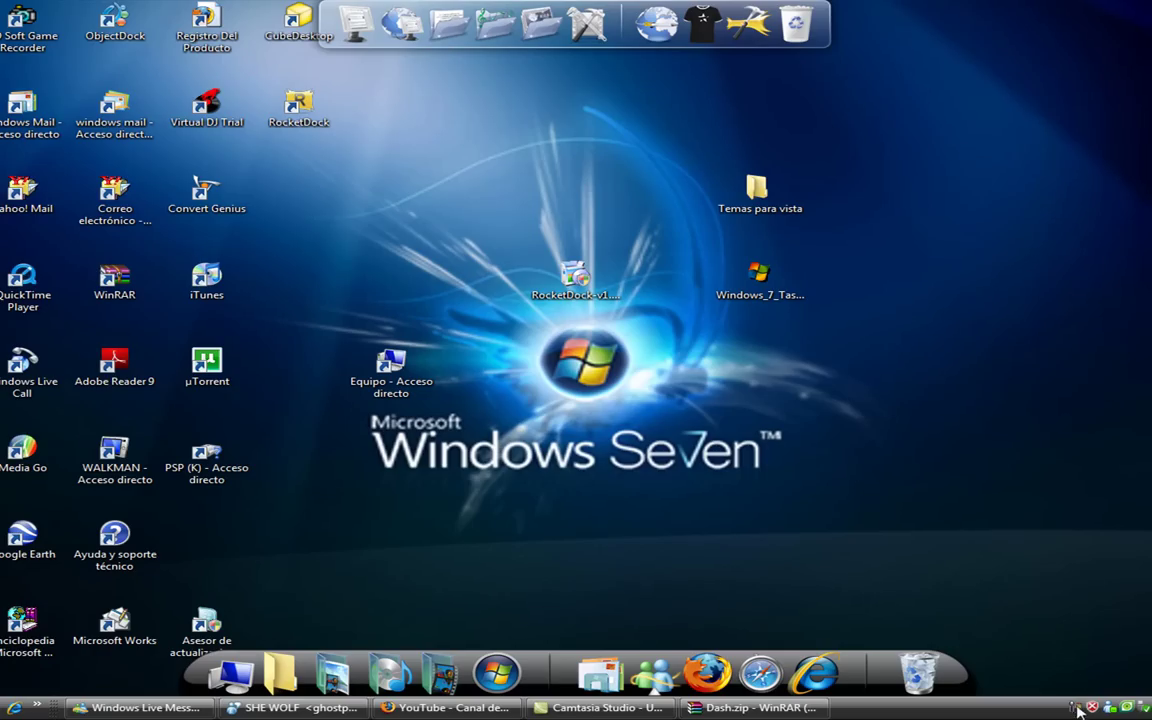